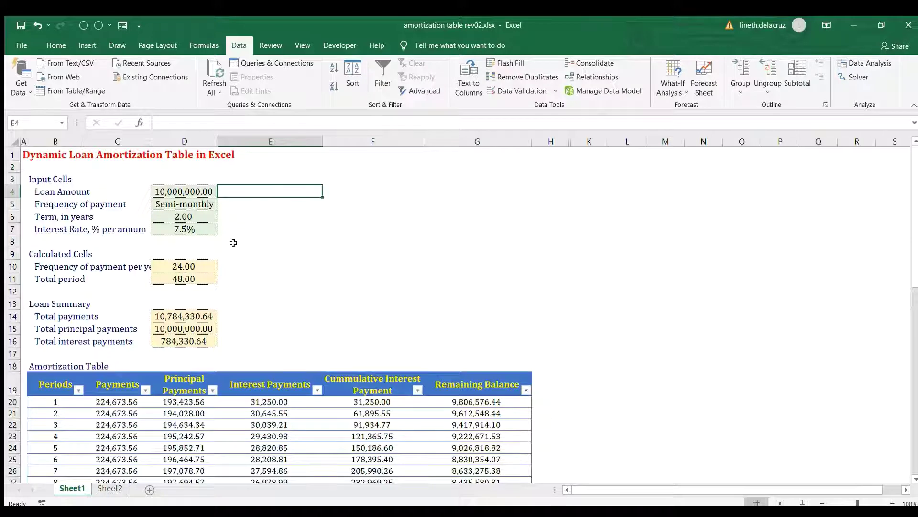
Set the loan inputs to an amount of 50000, Monthly payments, a 3-year term and 5% interest, and refresh all data
click(188, 191)
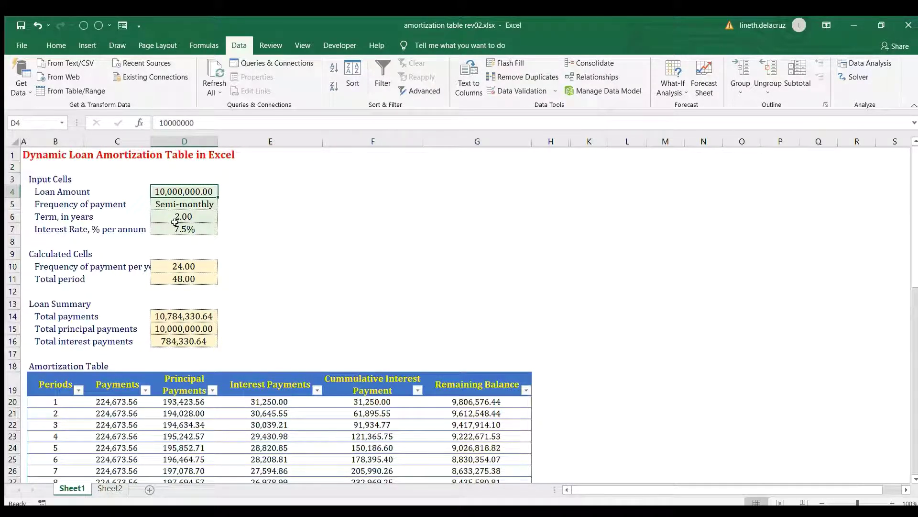
text(50000)
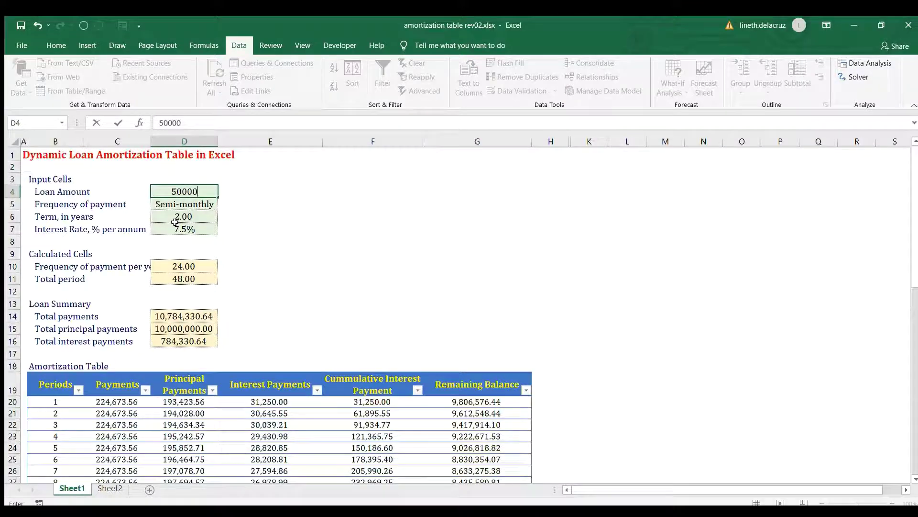
key(Return)
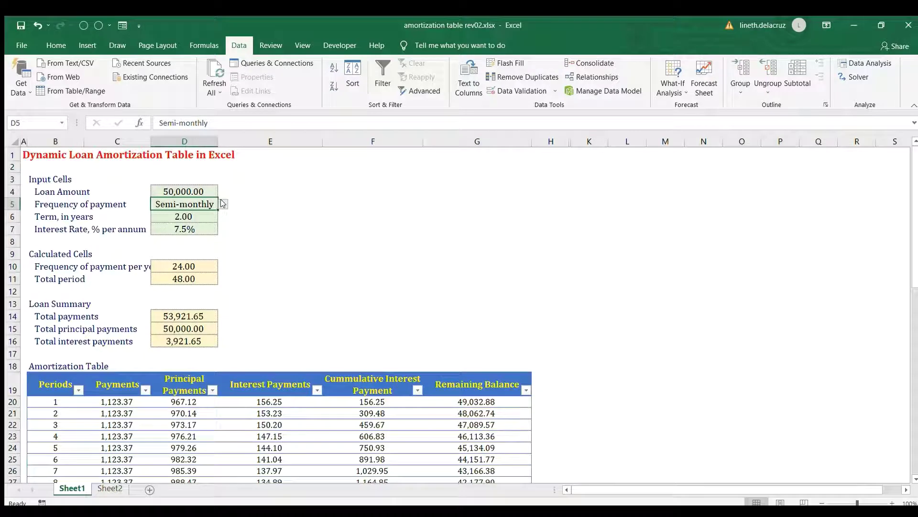
text(Monthly)
key(Return)
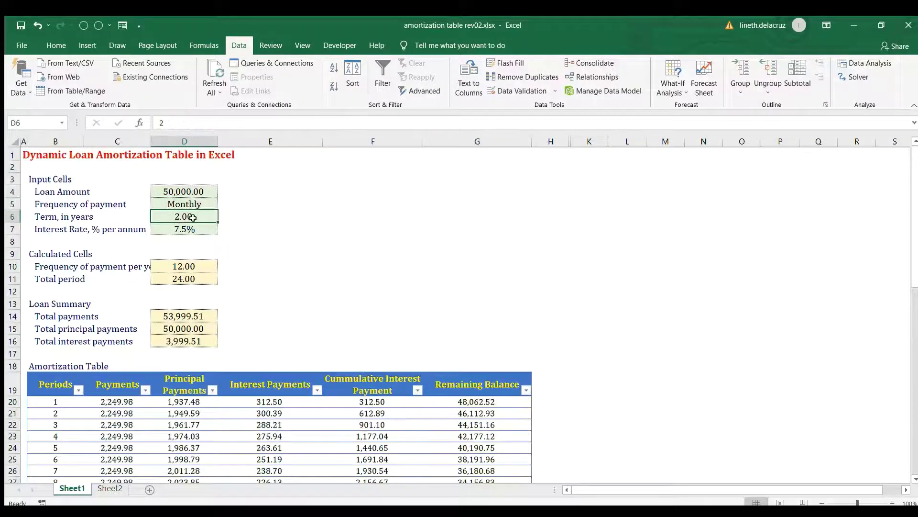
text(3)
key(Return)
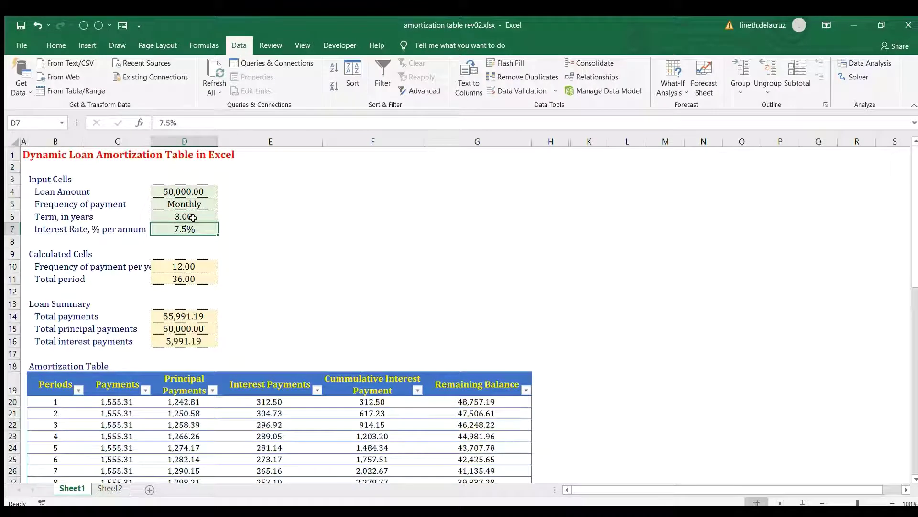
text(5)
key(Return)
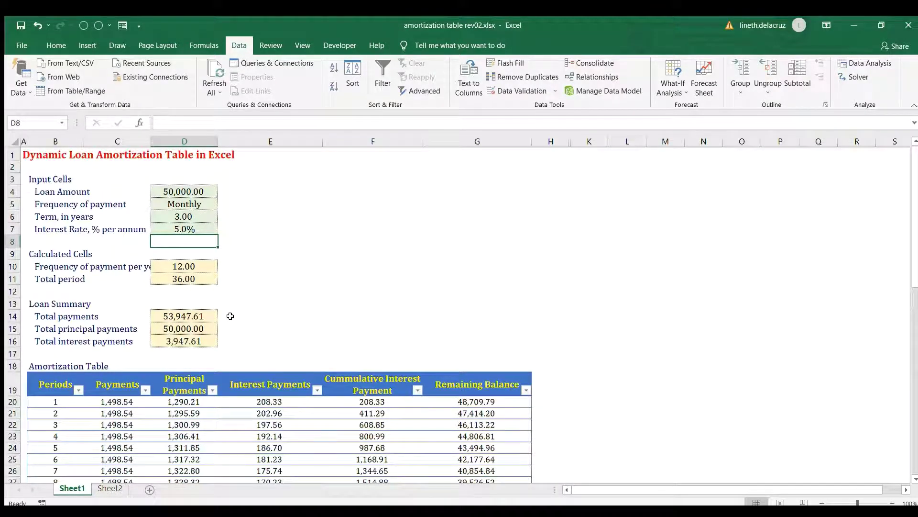
click(209, 71)
Examine the amortization table from the first period through the last period and its remaining balance
click(55, 402)
scroll(148, 341, down, 3)
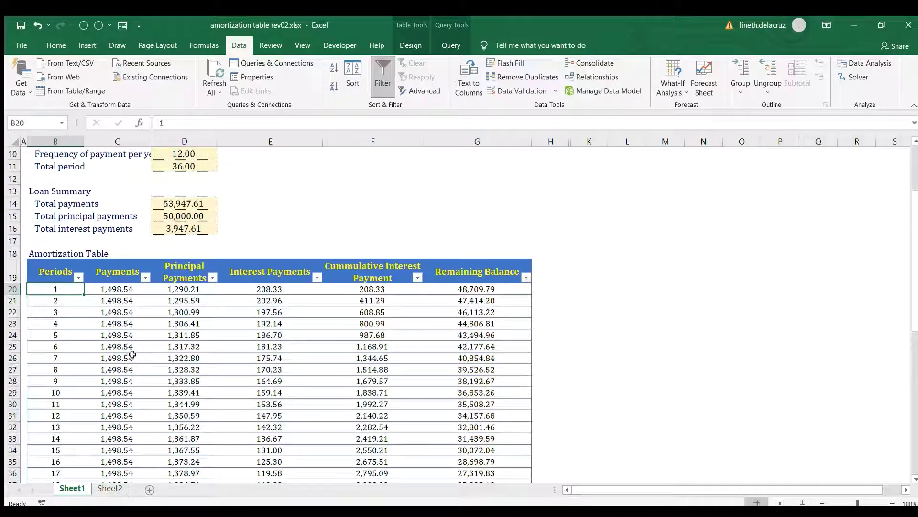
scroll(147, 342, up, 2)
scroll(158, 368, down, 5)
scroll(158, 367, down, 2)
key(ctrl+Down)
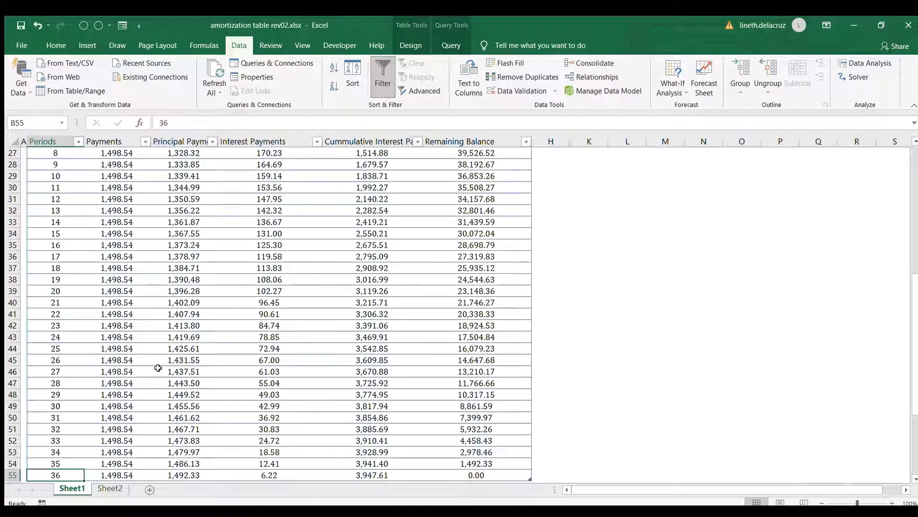
key(ctrl+Right)
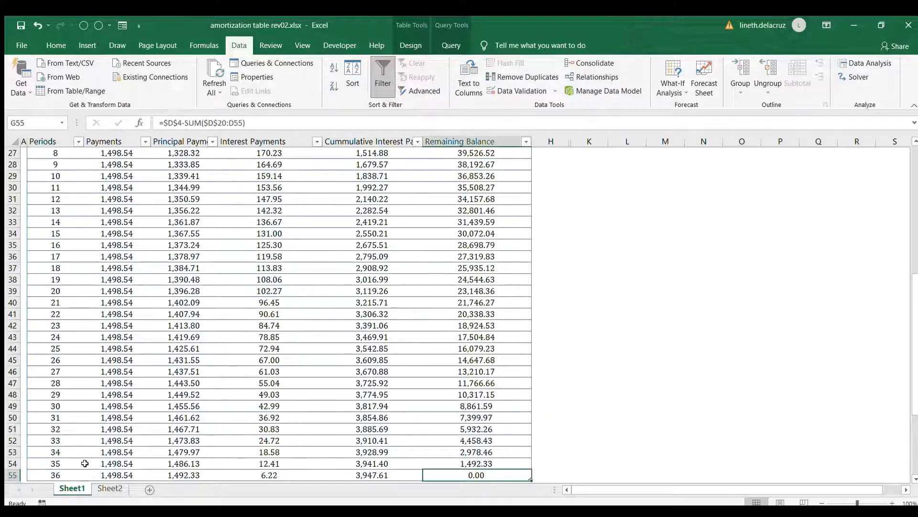
scroll(462, 476, up, 9)
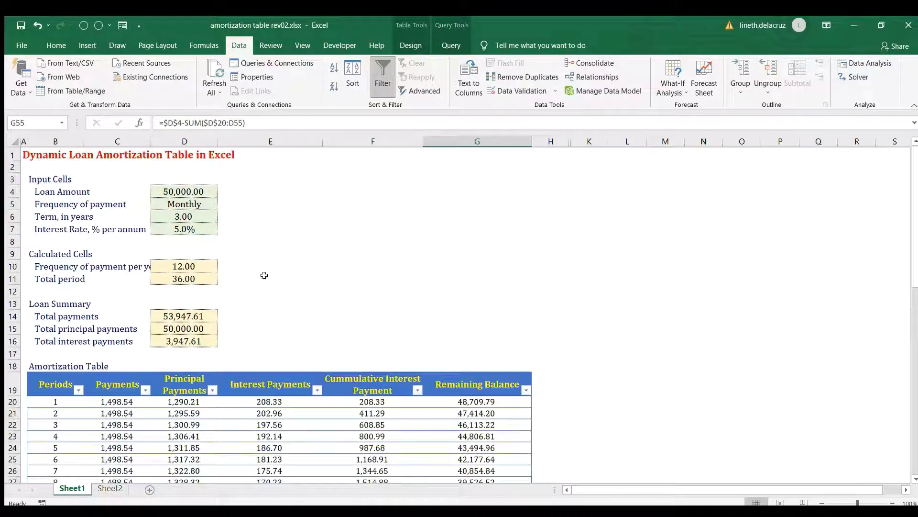
Change the frequency of payment to Quarterly and check the amortization table's last period and remaining balance
click(201, 207)
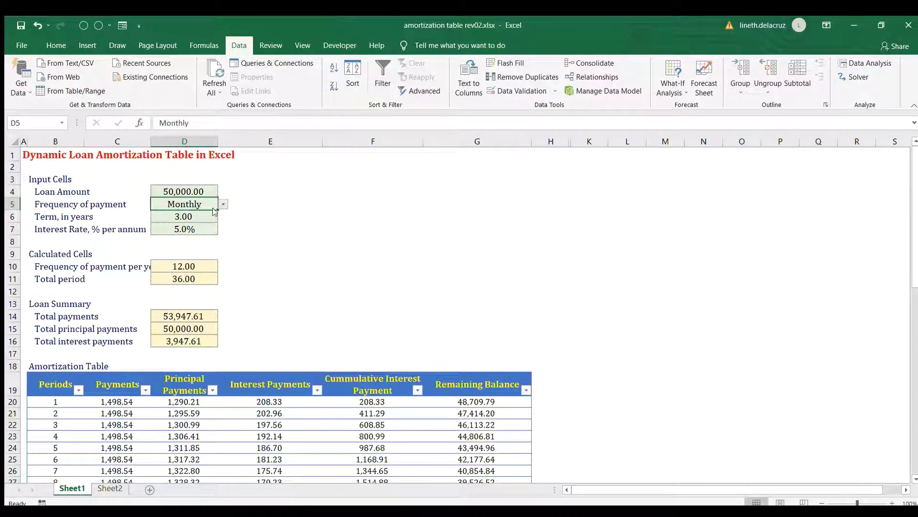
click(223, 204)
click(184, 228)
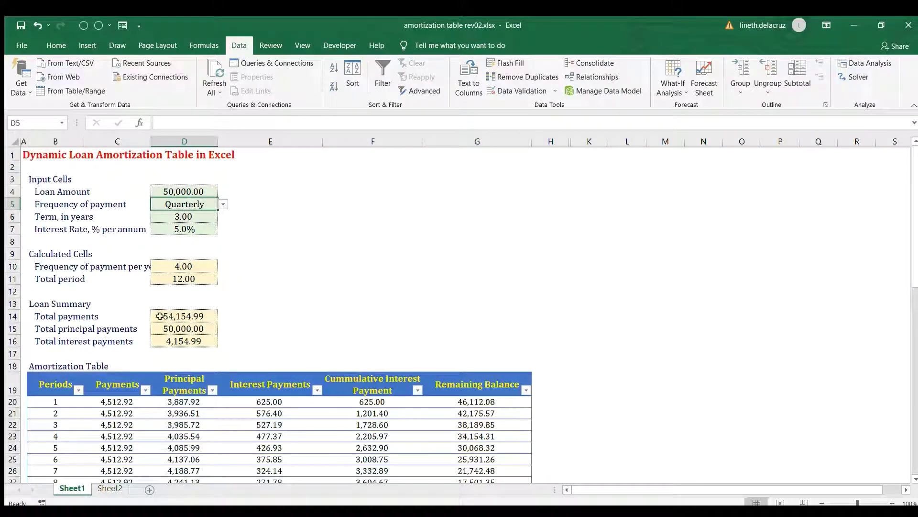
click(56, 425)
scroll(59, 427, down, 2)
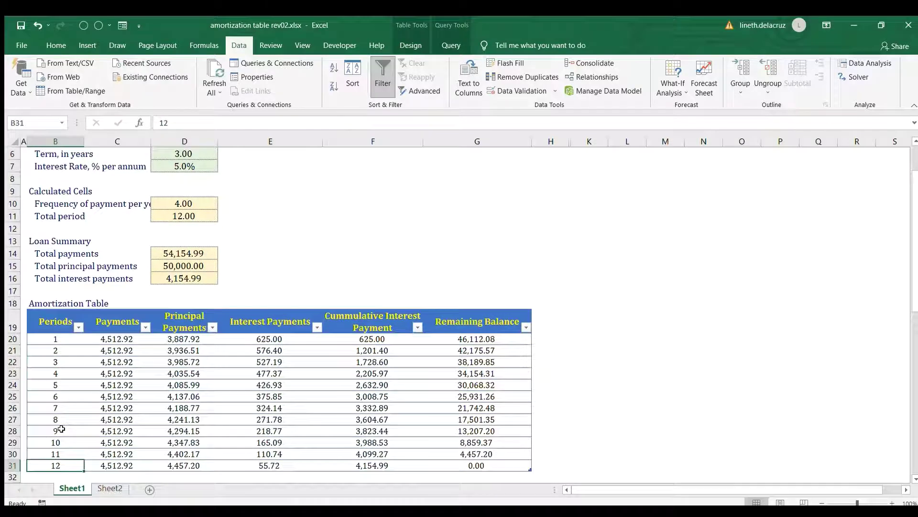
click(476, 467)
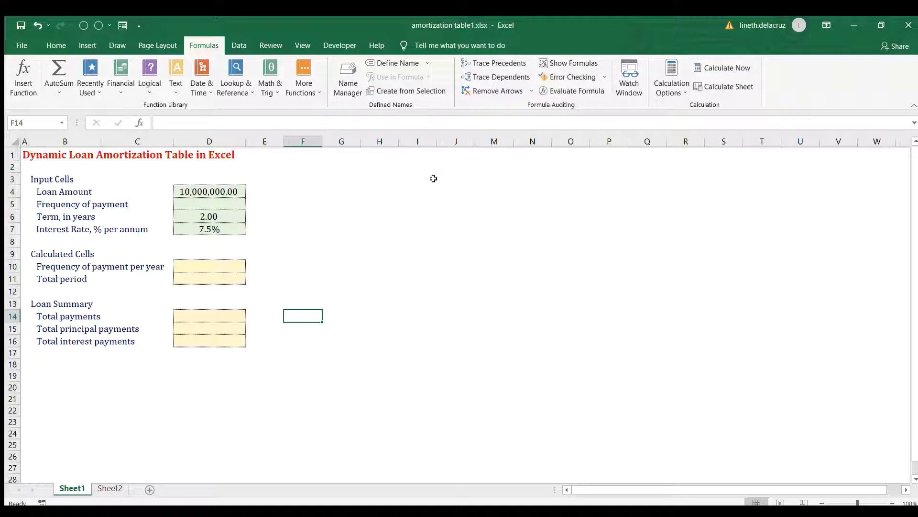
Unhide columns K and L holding the frequency list and fit column K's width to its contents
drag(459, 141, 492, 144)
key(ctrl+shift+0)
click(500, 204)
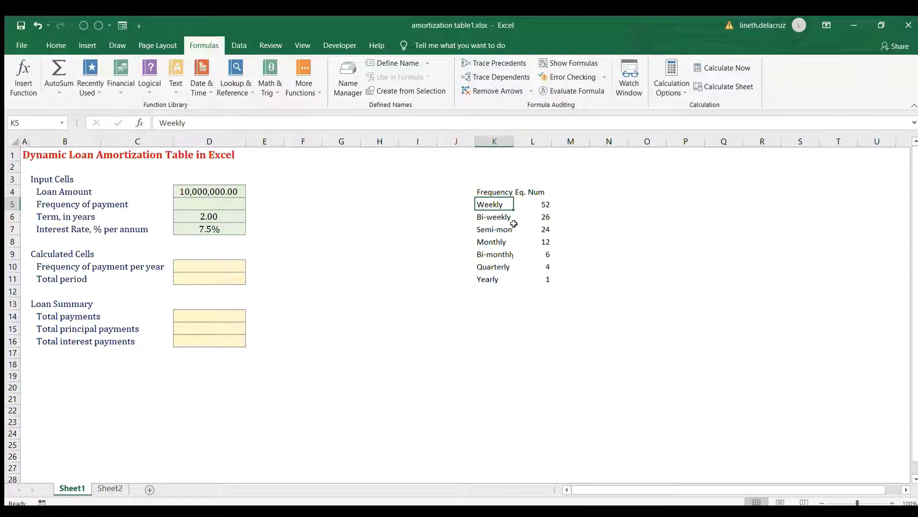
double_click(515, 146)
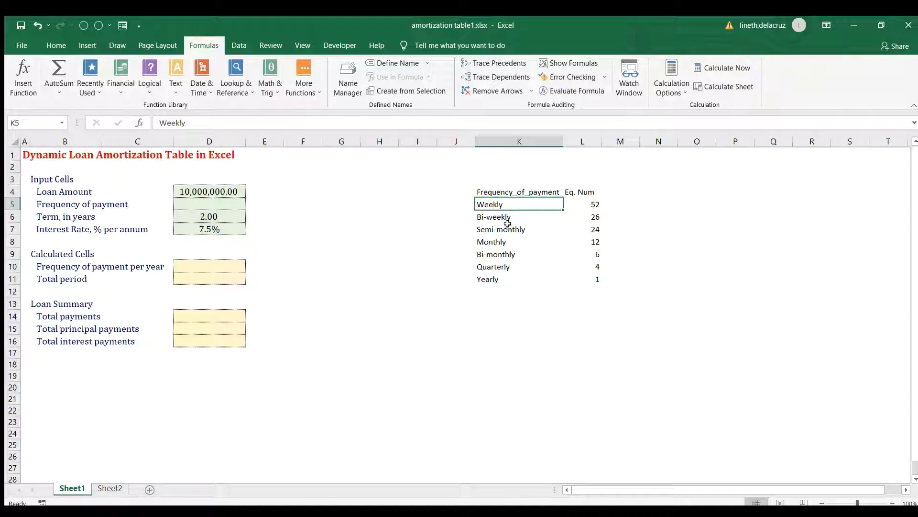
Convert the frequency list in K4:L11 into a table with headers
drag(535, 193, 581, 275)
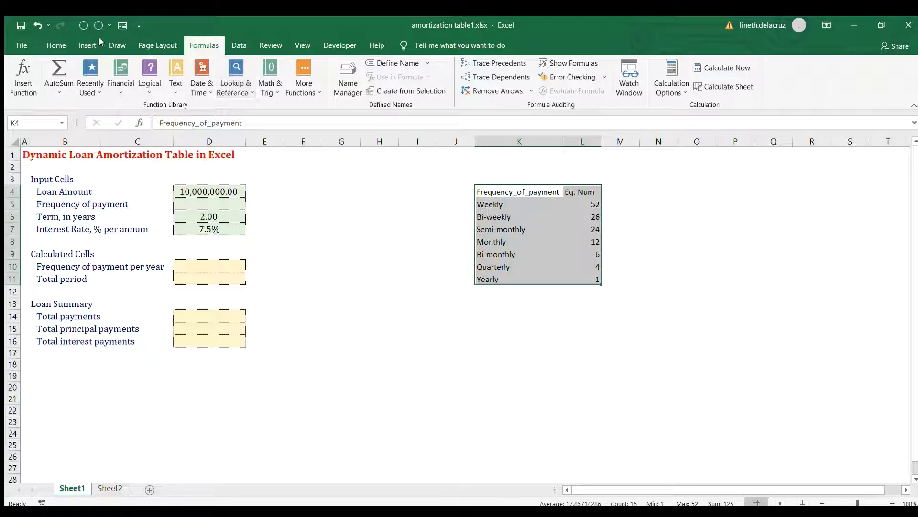
click(56, 45)
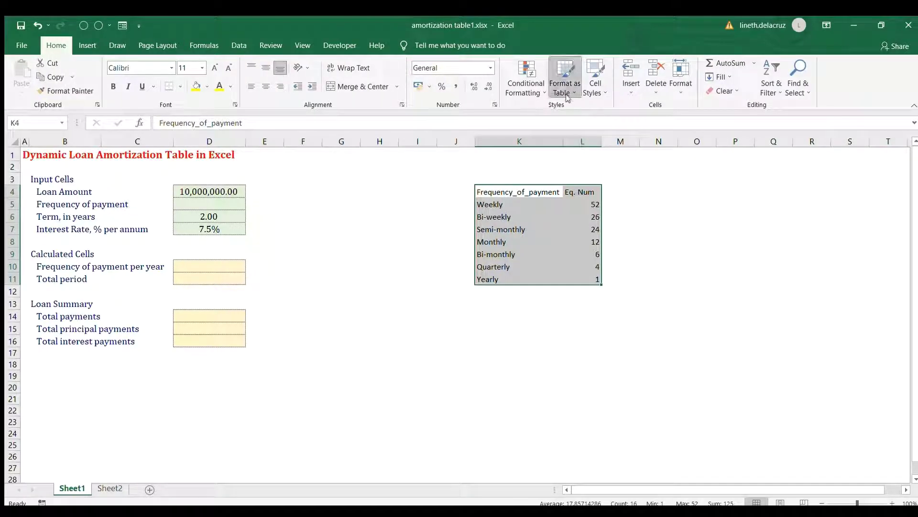
key(ctrl+t)
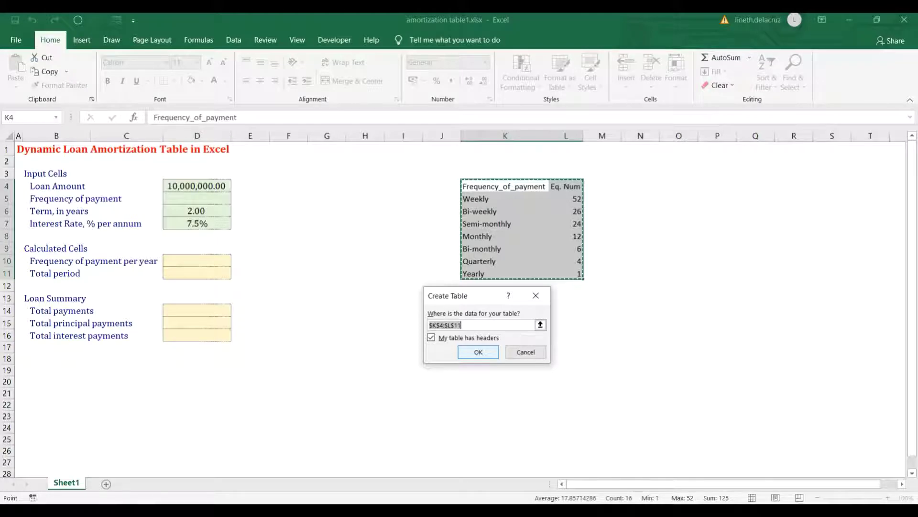
key(Return)
click(525, 298)
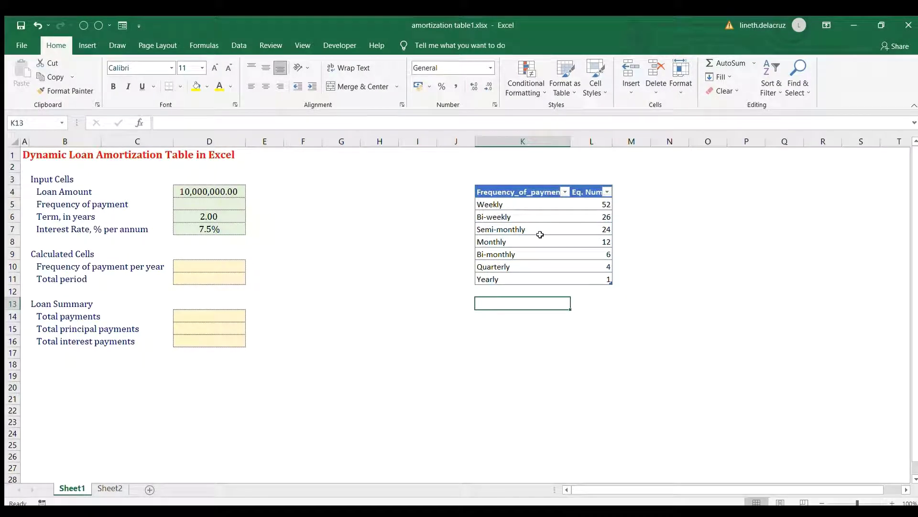
Define the workbook-scope name Frequency_of_payment referring to =Table1[Frequency_of_payment]
drag(524, 193, 520, 273)
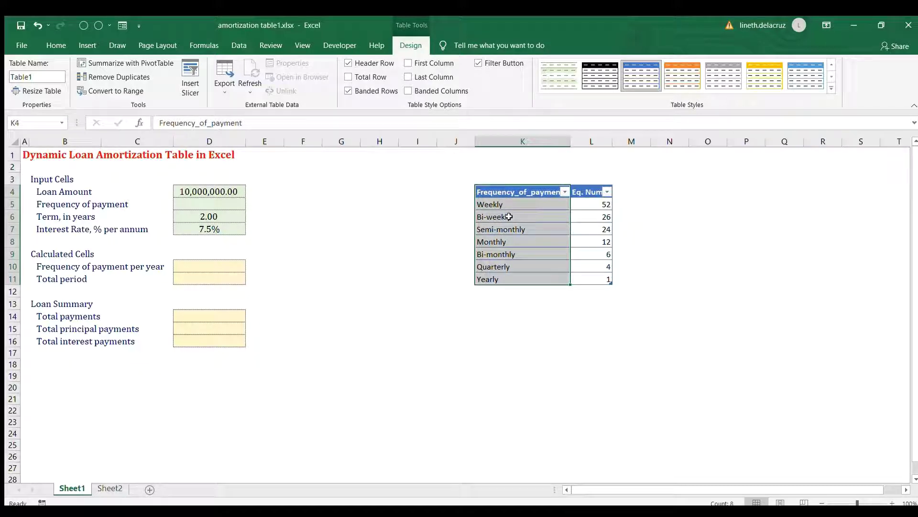
click(58, 42)
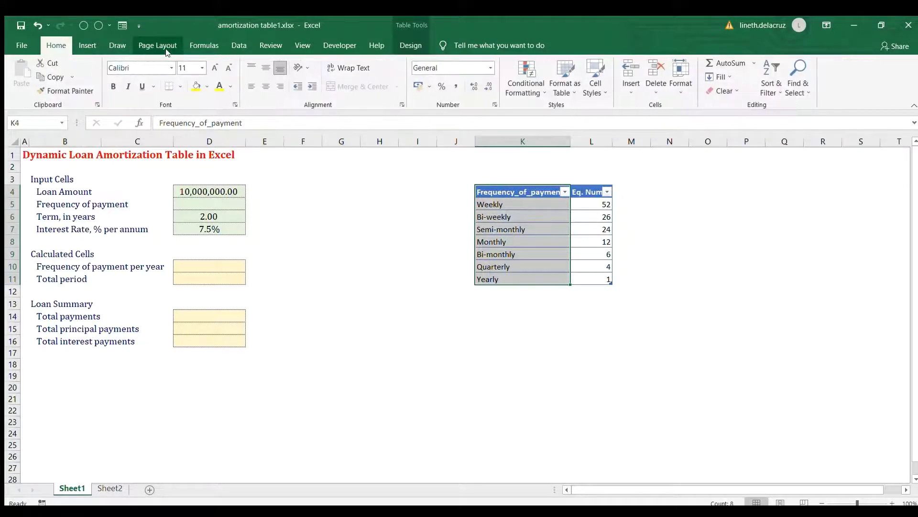
click(205, 45)
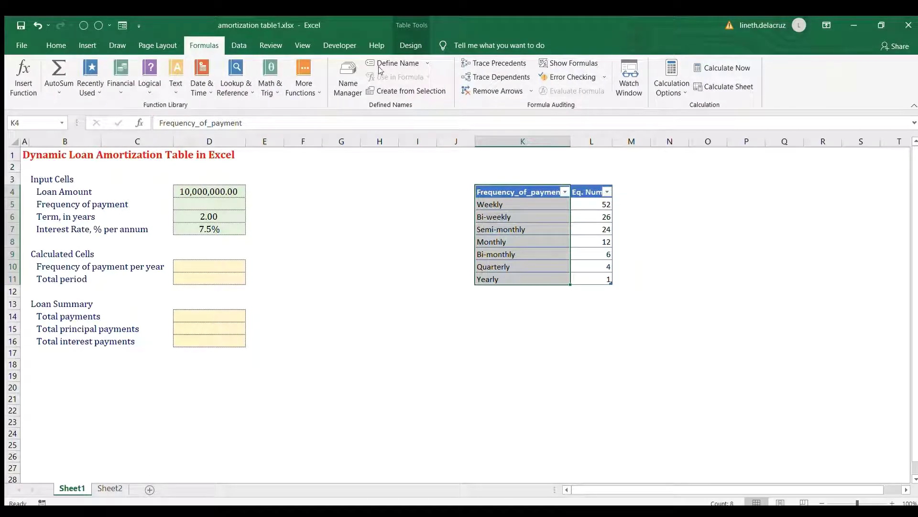
click(391, 65)
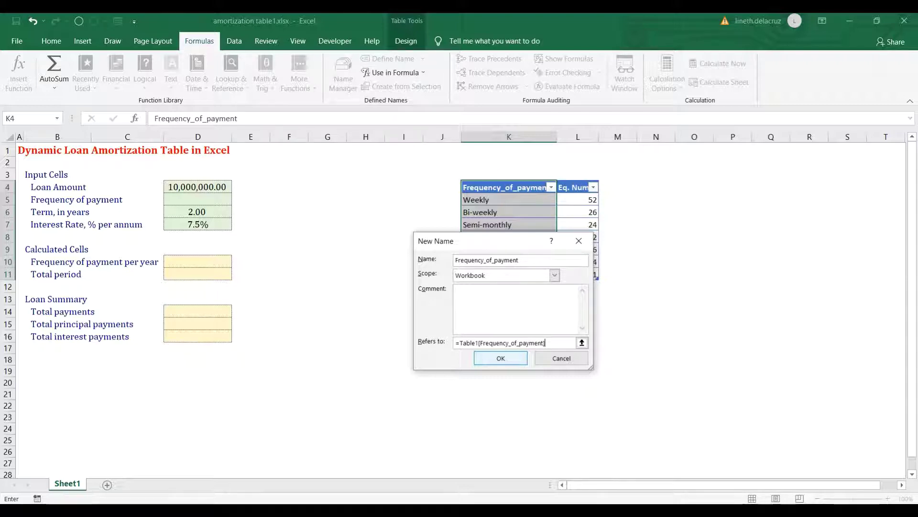
key(Return)
click(509, 359)
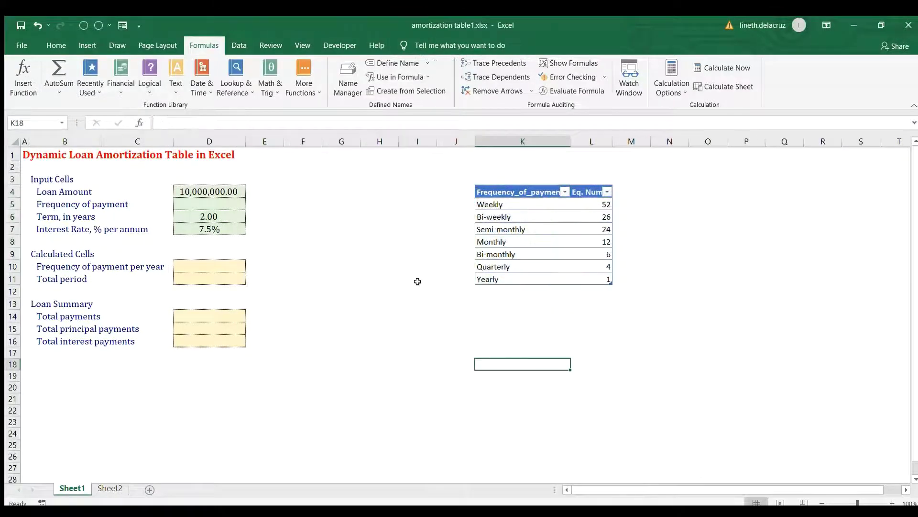
Add a drop-down list to the Frequency of payment cell D5 and choose Semi-monthly
click(211, 204)
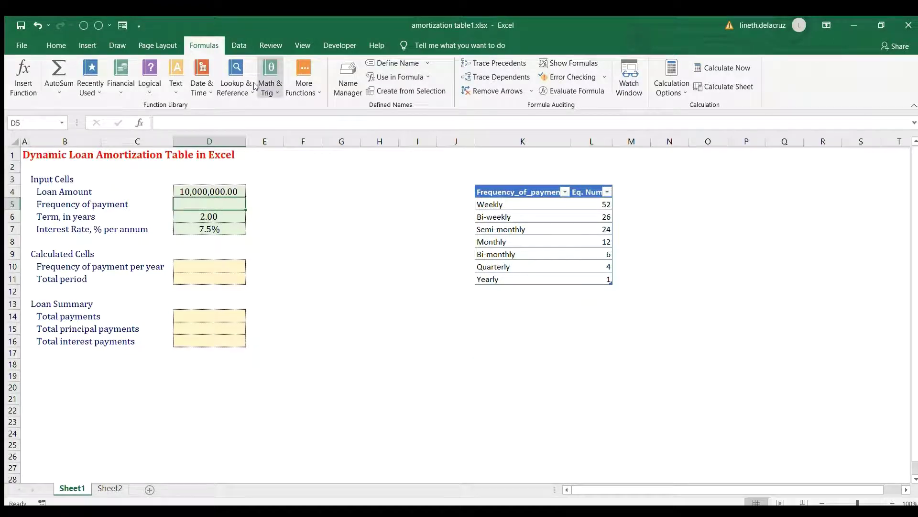
click(239, 45)
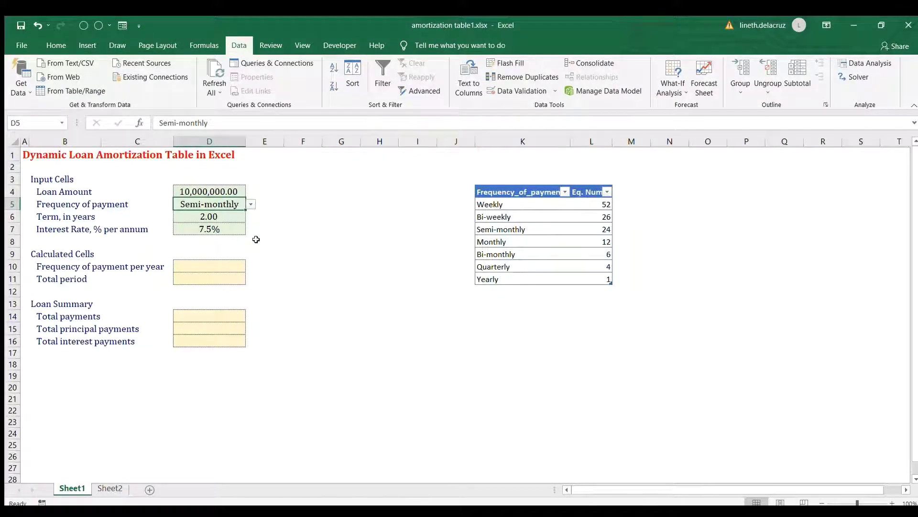
Calculate the frequency of payment per year in D10 with the formula =vlookup(D5,Table1[#All],2,)
click(228, 265)
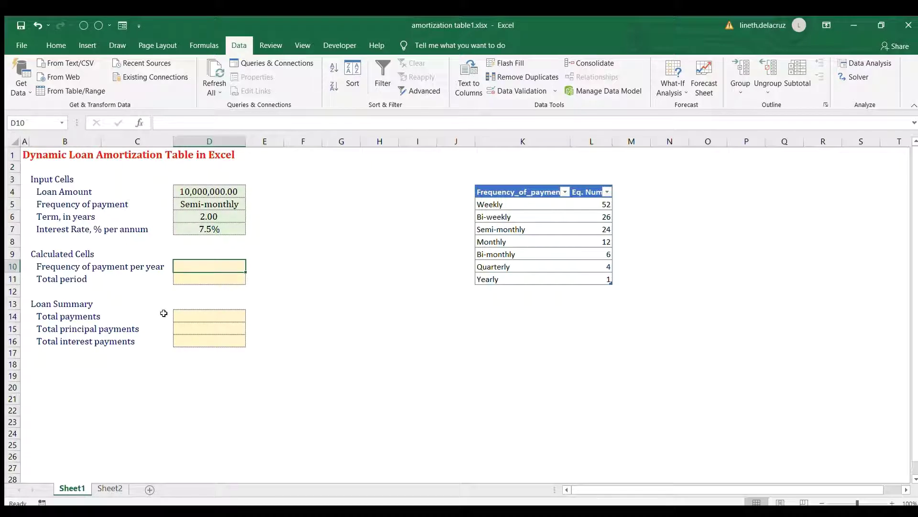
text(=vlookup()
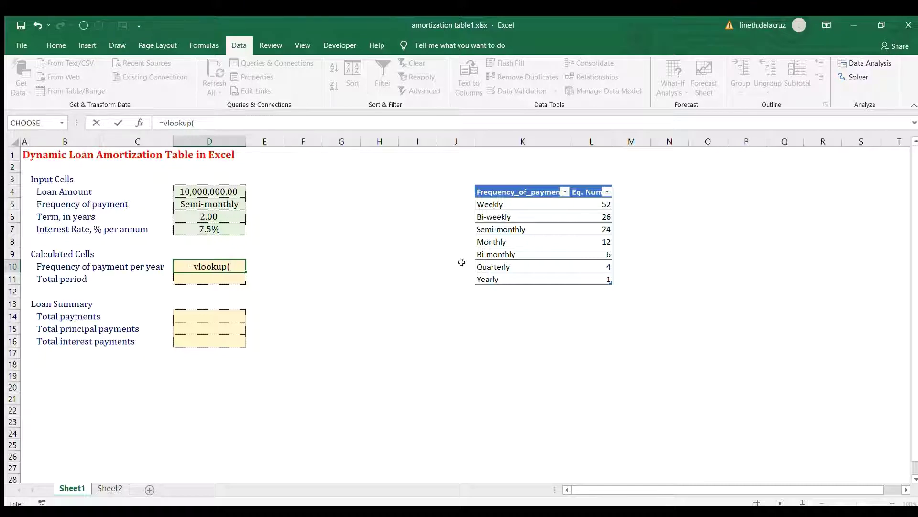
click(214, 204)
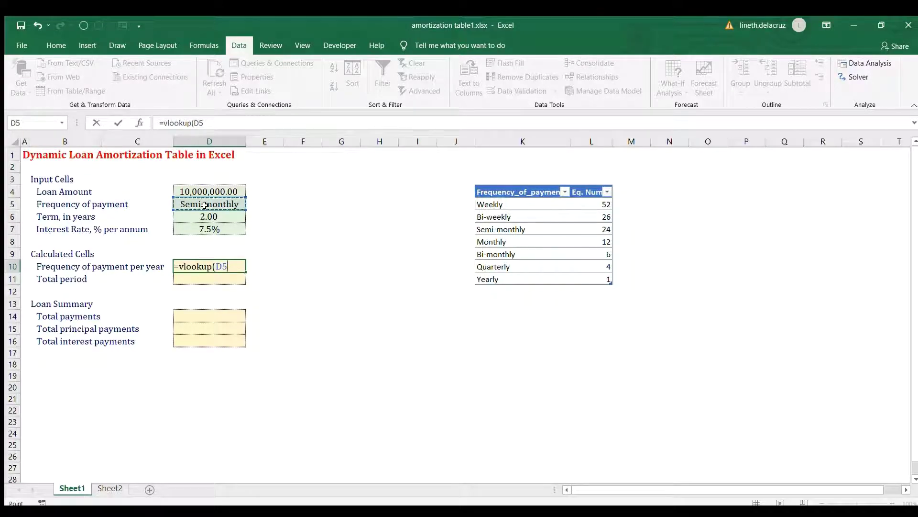
text(,)
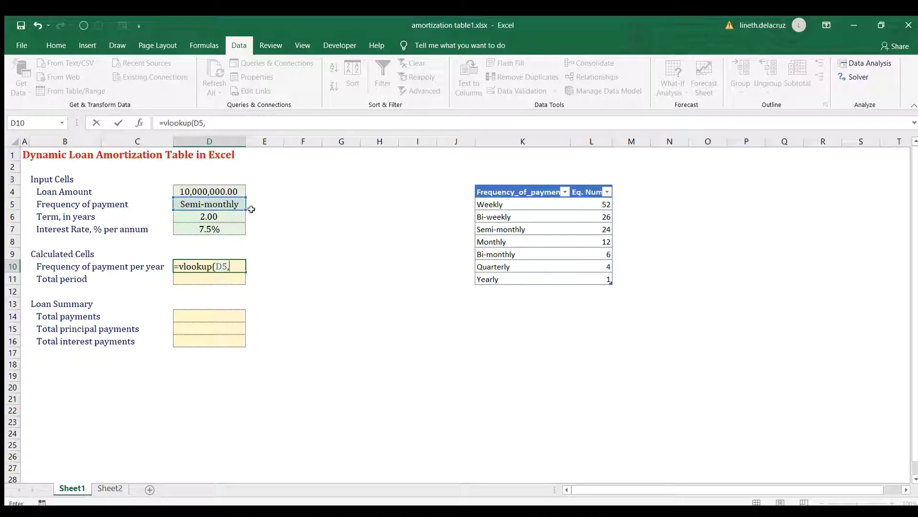
drag(523, 194, 601, 279)
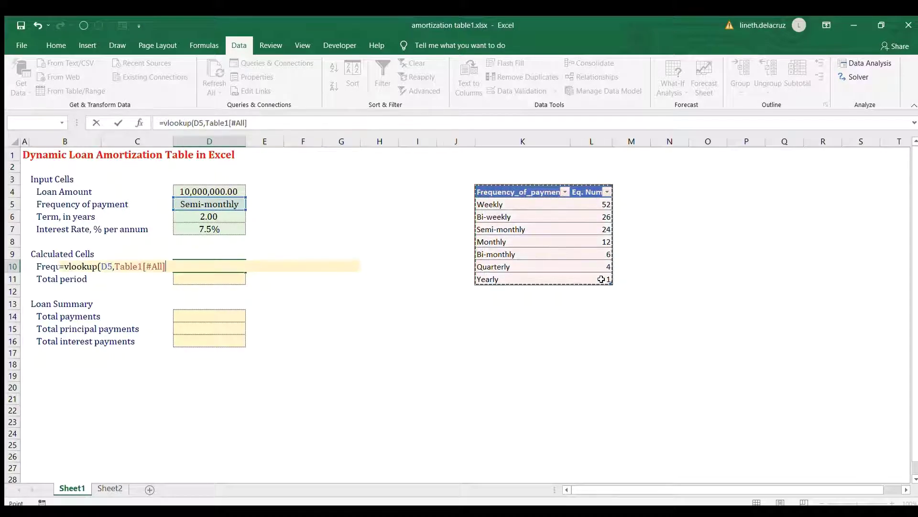
text(,)
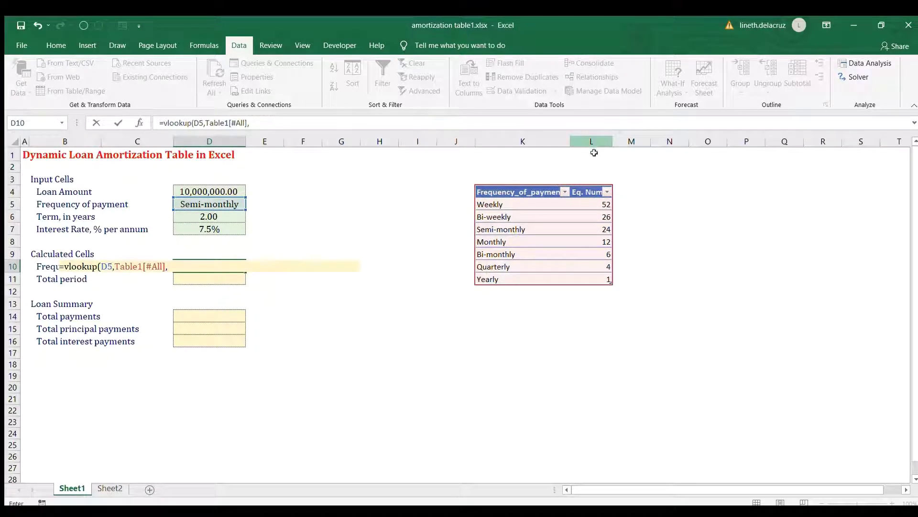
text(2)
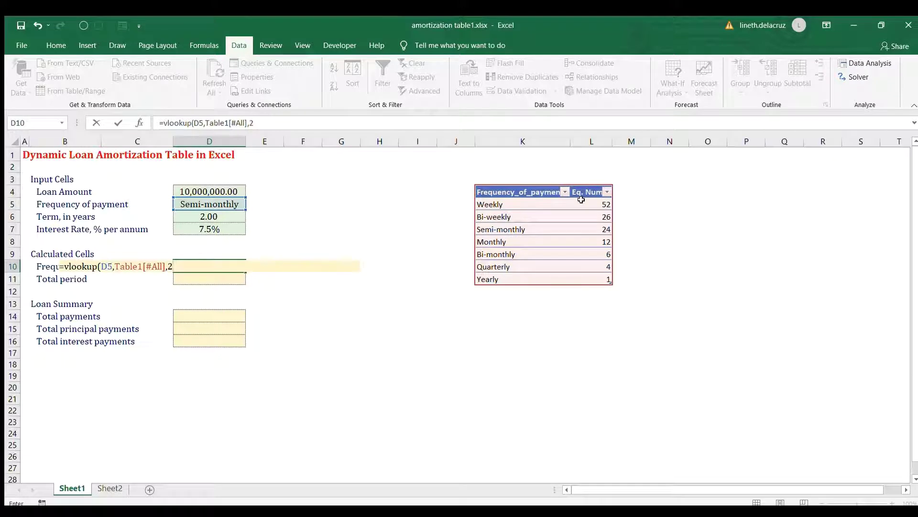
text(,))
key(Return)
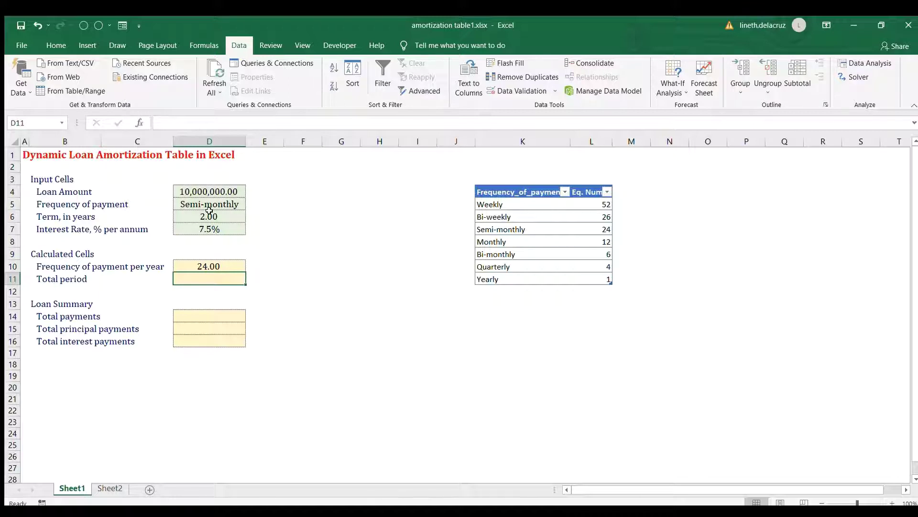
Calculate the Total period in D11 with the formula =D10*D6
text(=)
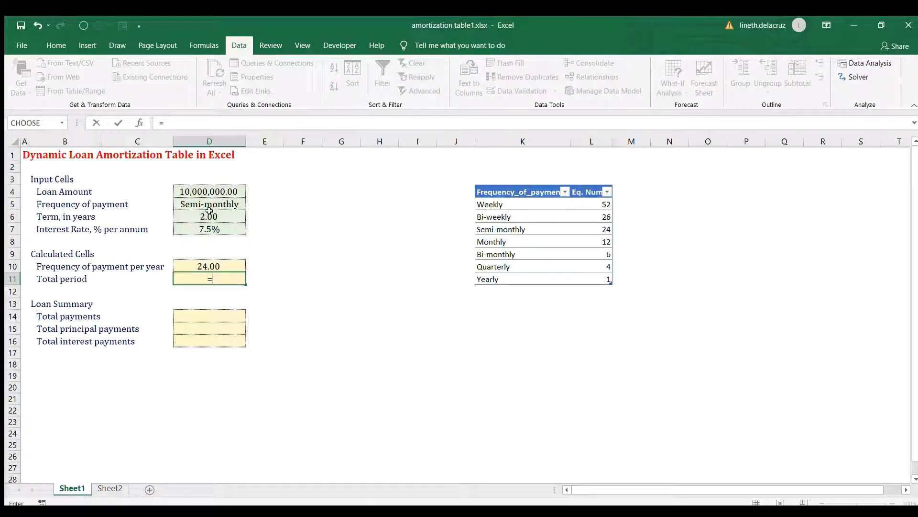
key(Up)
text(*)
click(210, 216)
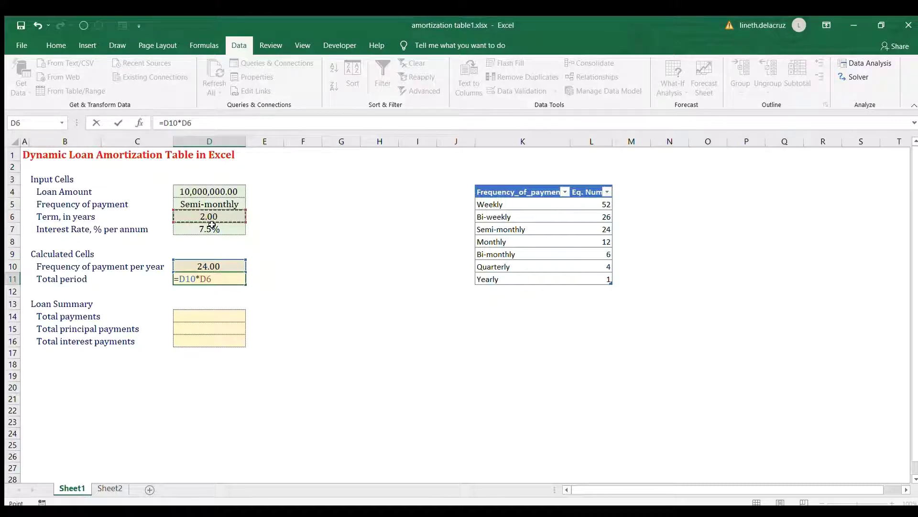
key(Return)
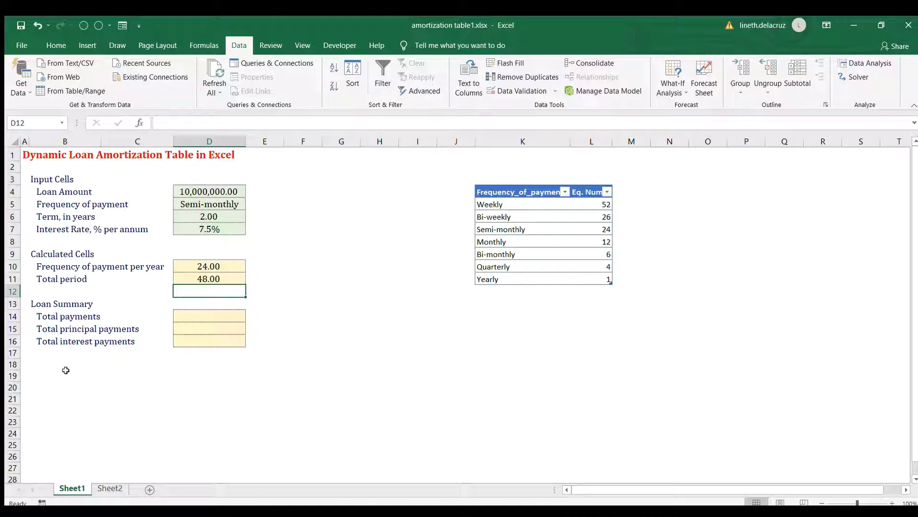
Define the name Period for the Total period cell D11
key(Up)
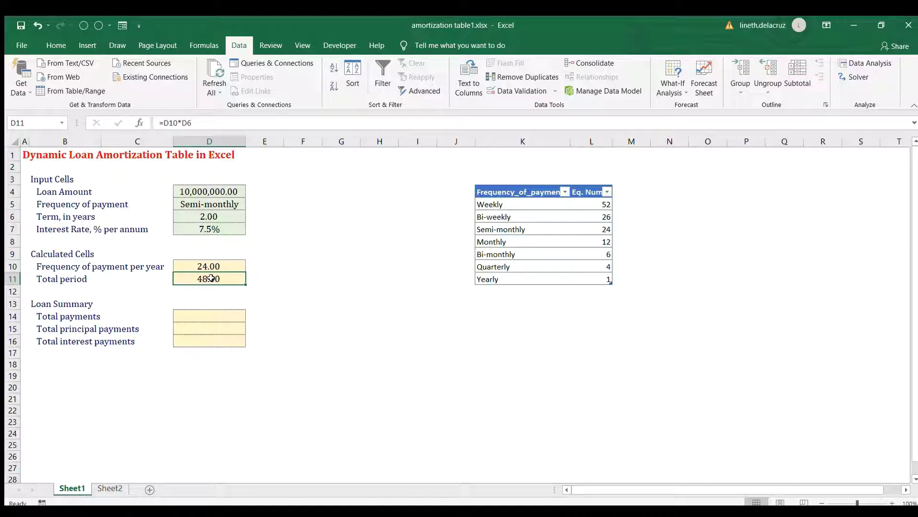
click(204, 45)
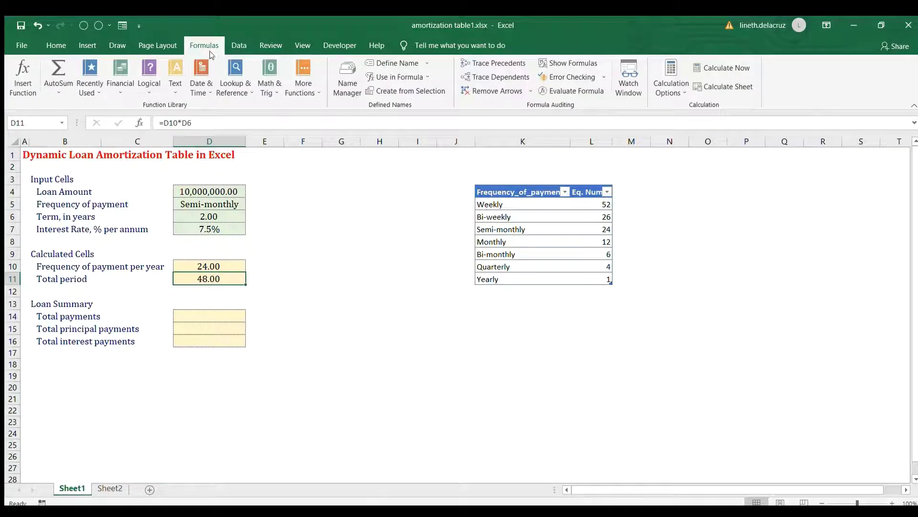
click(399, 63)
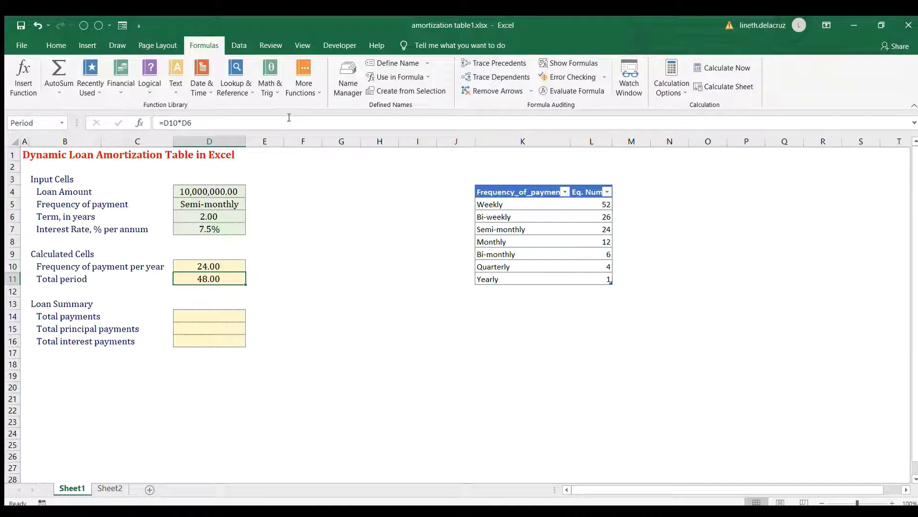
Import the Period cell into Power Query, drill down to its single value and load the query as Only Create Connection
click(238, 46)
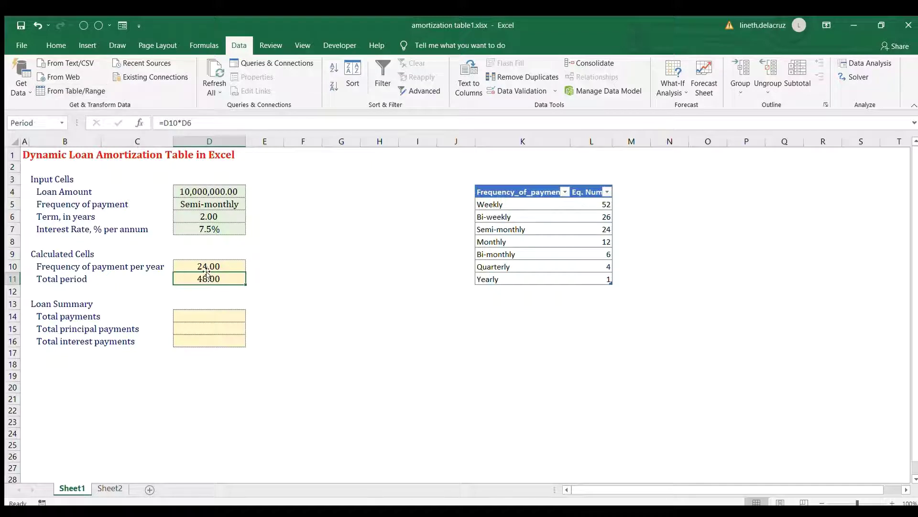
click(82, 90)
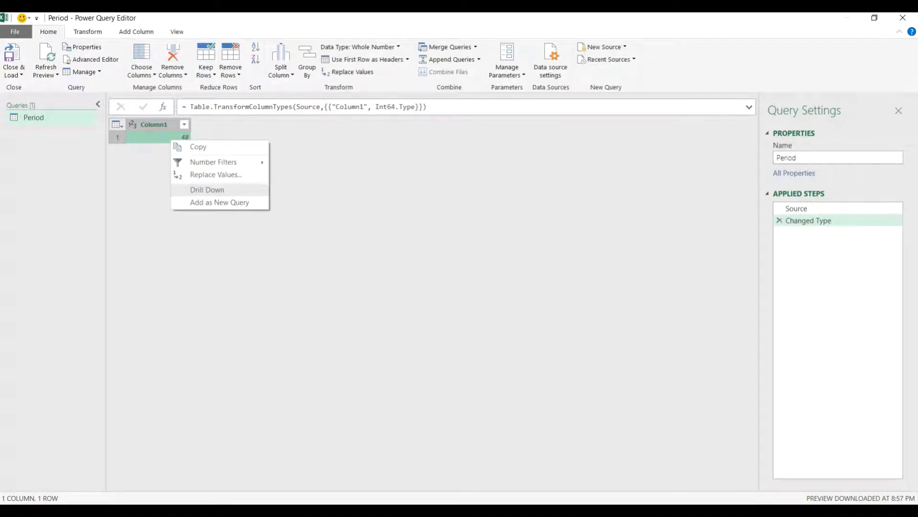
click(207, 189)
click(15, 74)
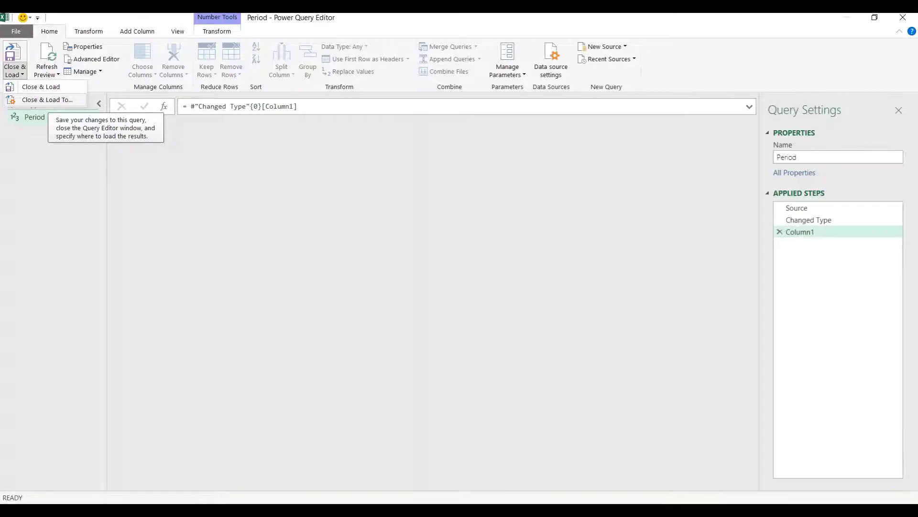
click(48, 100)
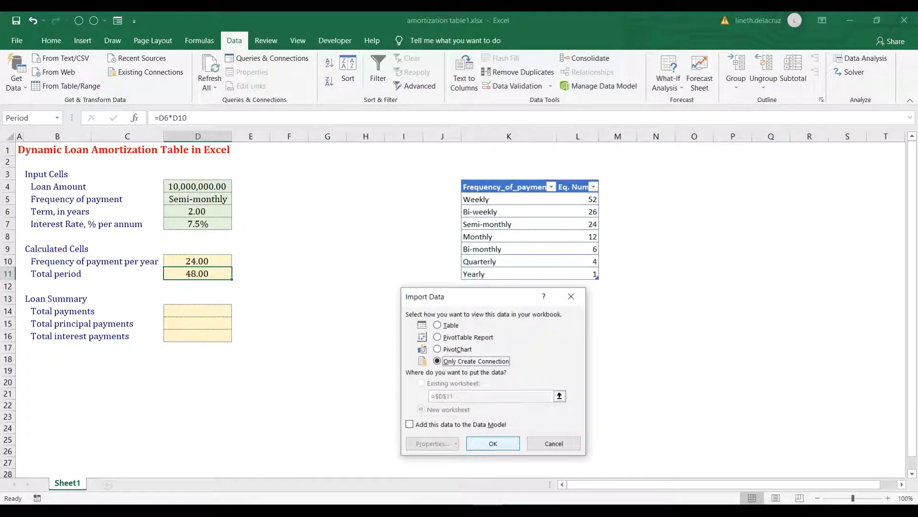
click(492, 443)
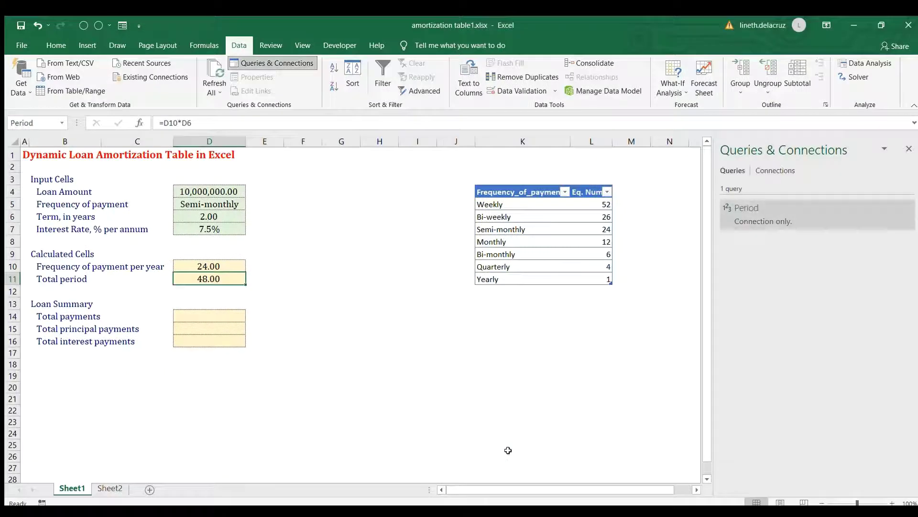
Create a new blank query from other data sources
click(447, 382)
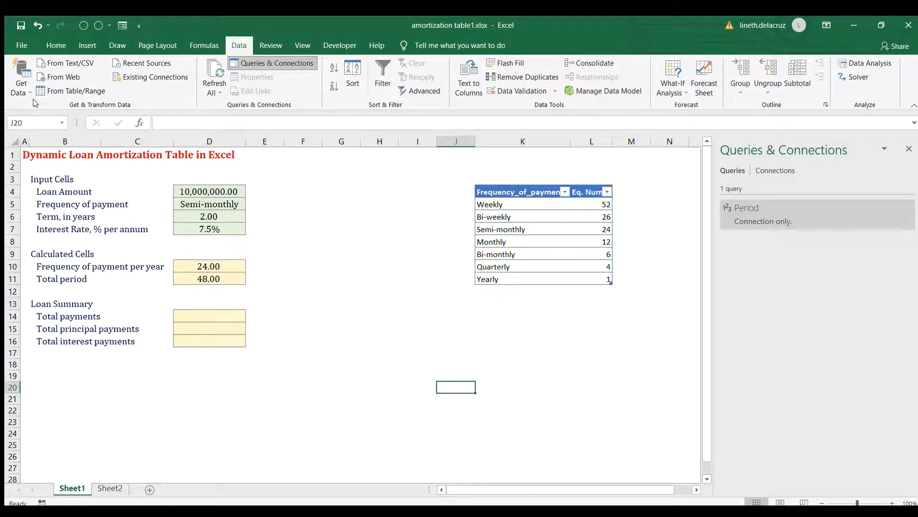
click(24, 89)
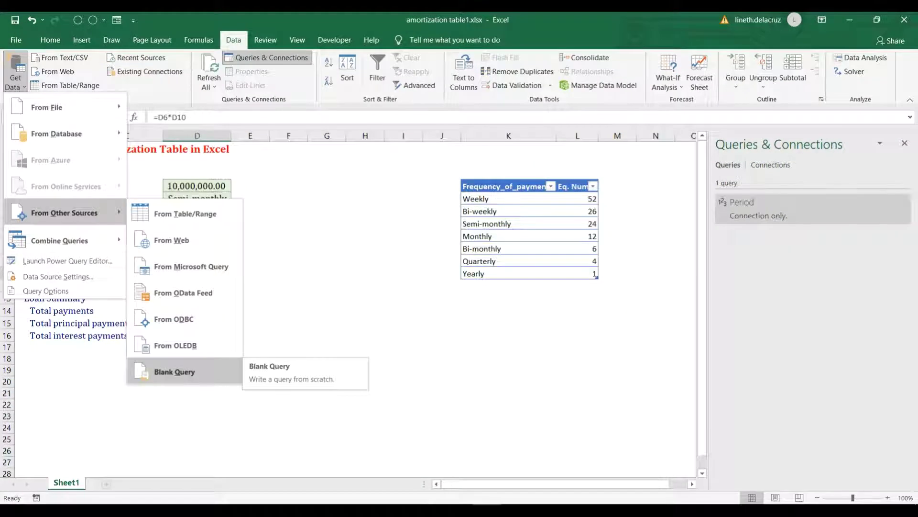
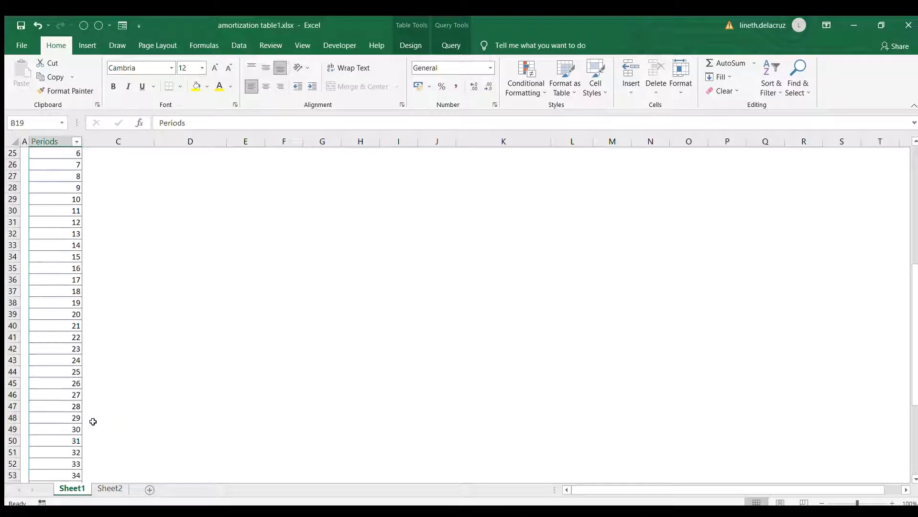
click(47, 427)
key(ctrl+Down)
scroll(81, 450, down, 2)
drag(82, 410, 225, 408)
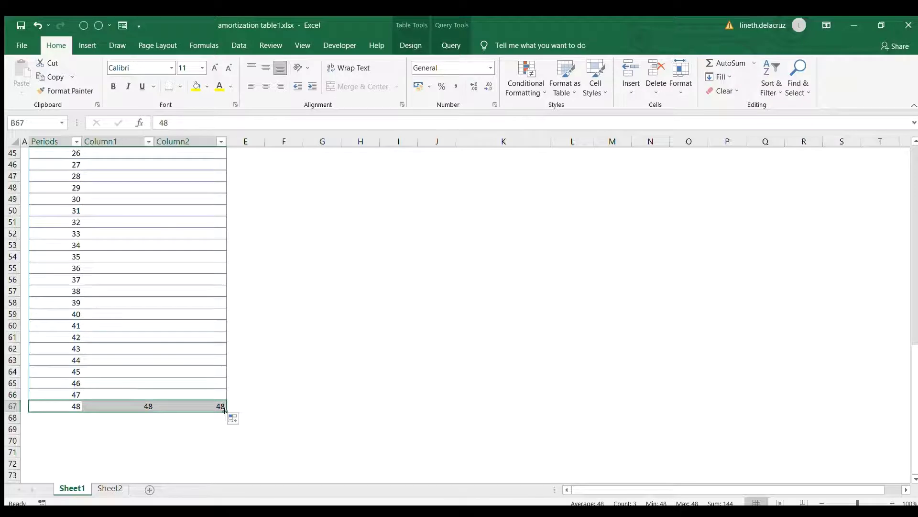
key(ctrl+z)
click(63, 385)
scroll(65, 395, up, 5)
scroll(72, 389, up, 3)
scroll(72, 390, down, 7)
drag(124, 435, 225, 439)
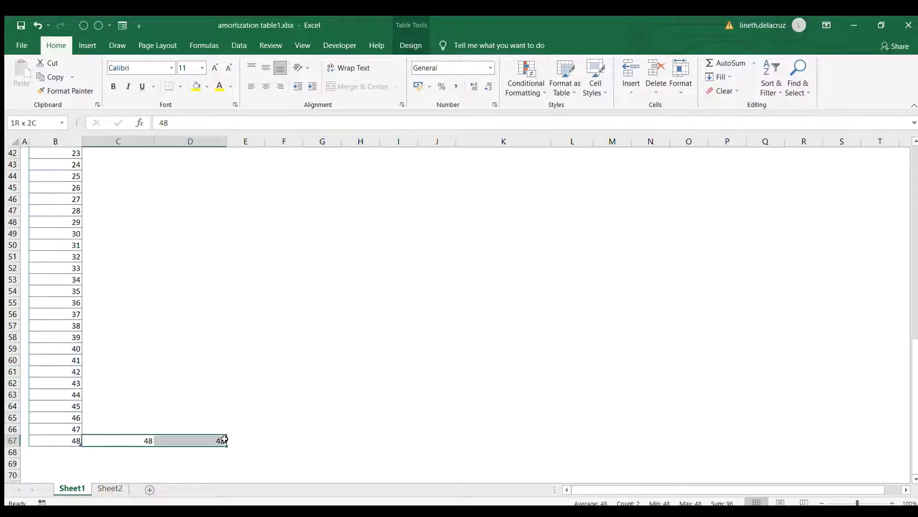
key(Delete)
Change the Frequency of payment in D5 to Quarterly and refresh the workbook's queries to update the Periods table
scroll(53, 235, up, 14)
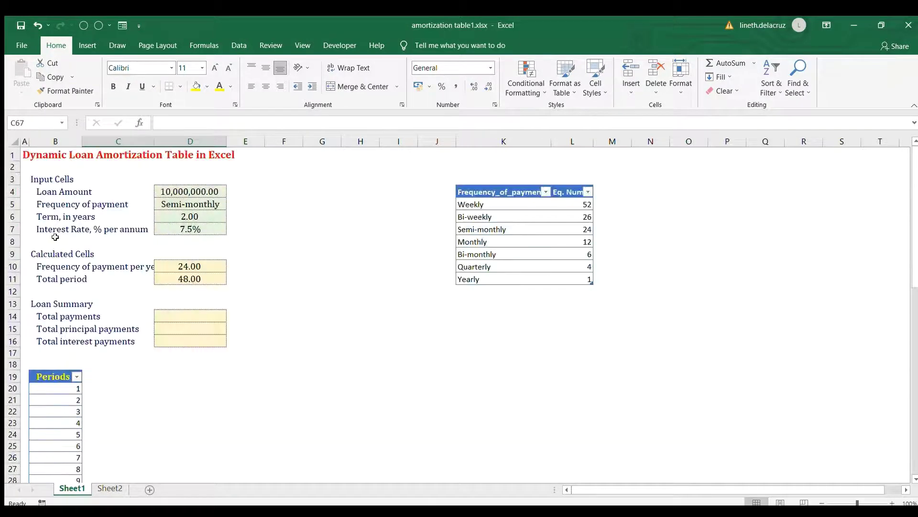
click(195, 218)
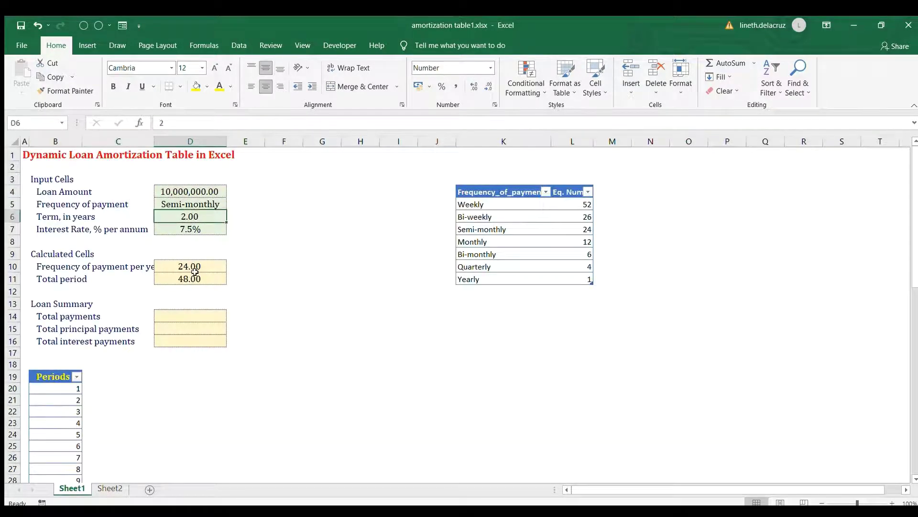
click(205, 205)
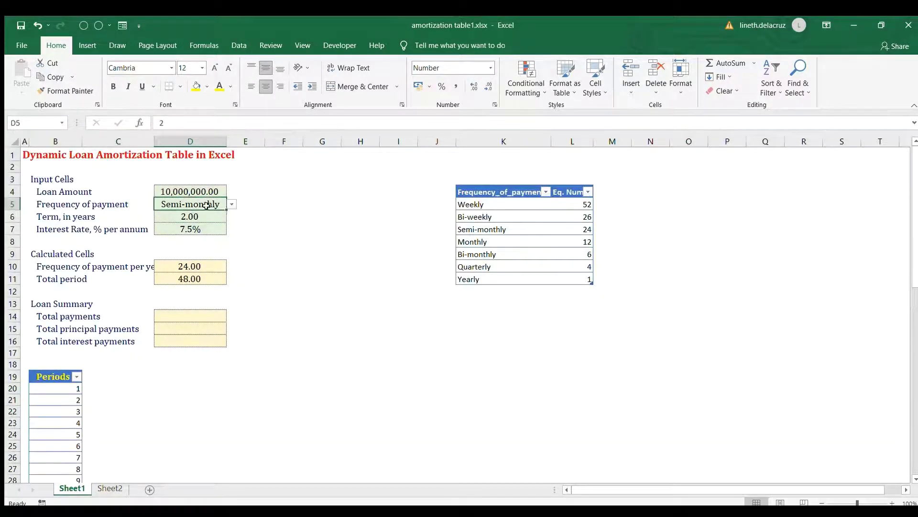
click(208, 251)
click(239, 45)
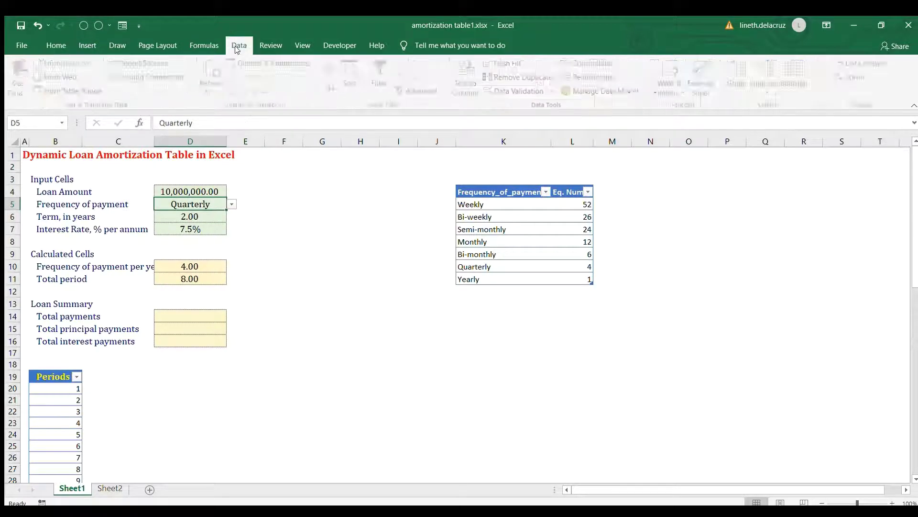
Extend the Periods table through column I and copy the five headers from Sheet2 C2:G2 into its header row starting at C19
scroll(61, 404, down, 1)
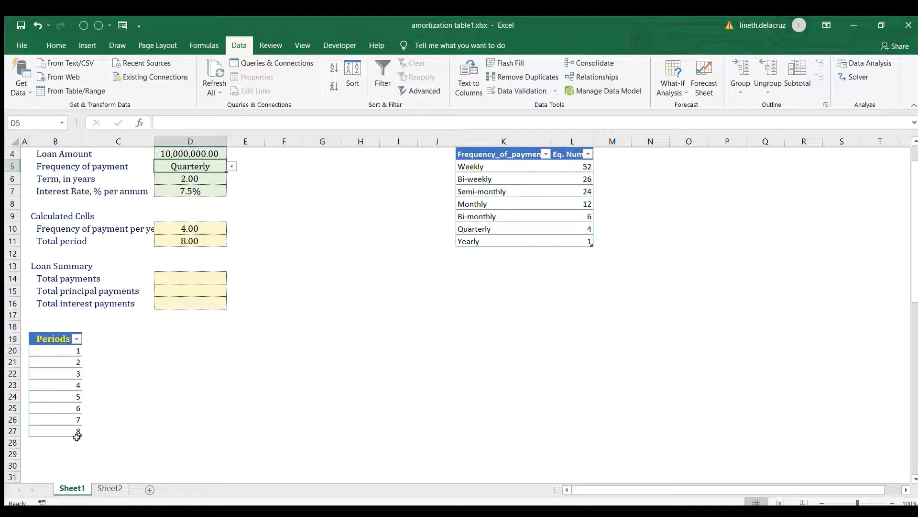
drag(81, 438, 404, 440)
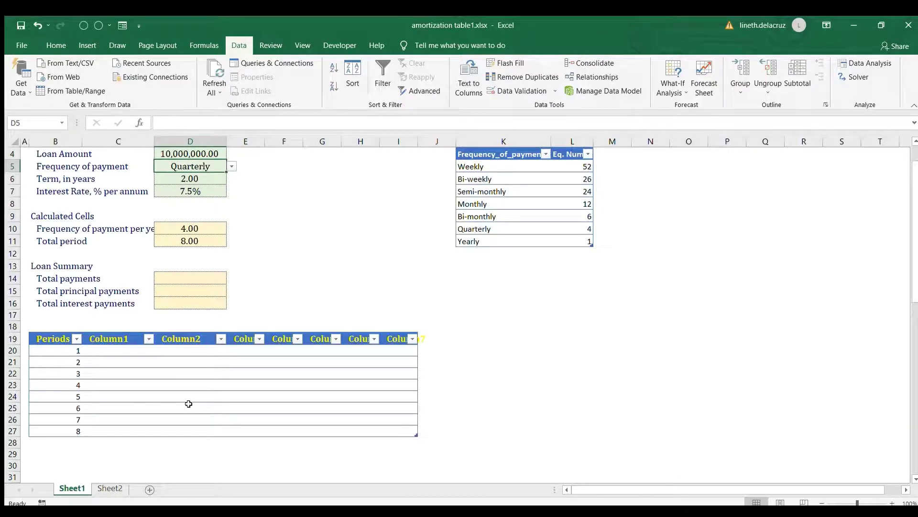
click(110, 488)
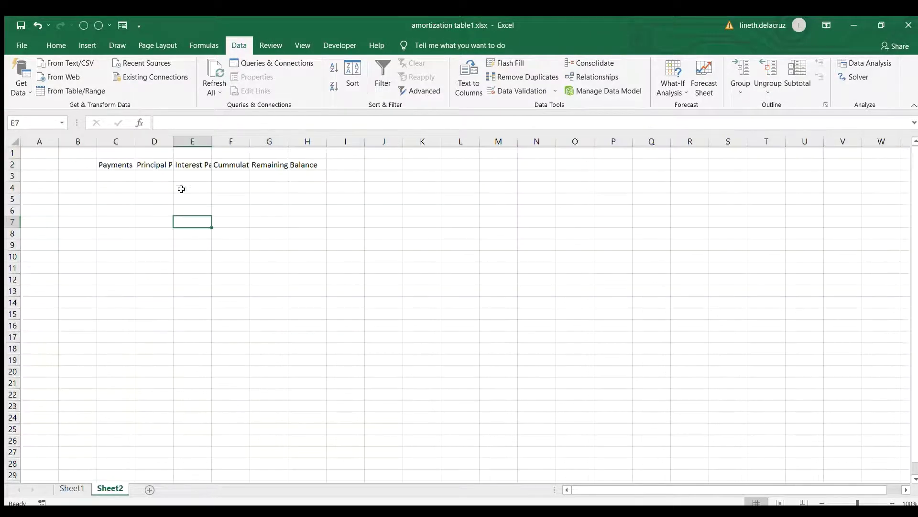
click(115, 165)
key(shift+Right)
key(shift+Right)
key(shift+Right)
key(shift+Right)
key(ctrl+c)
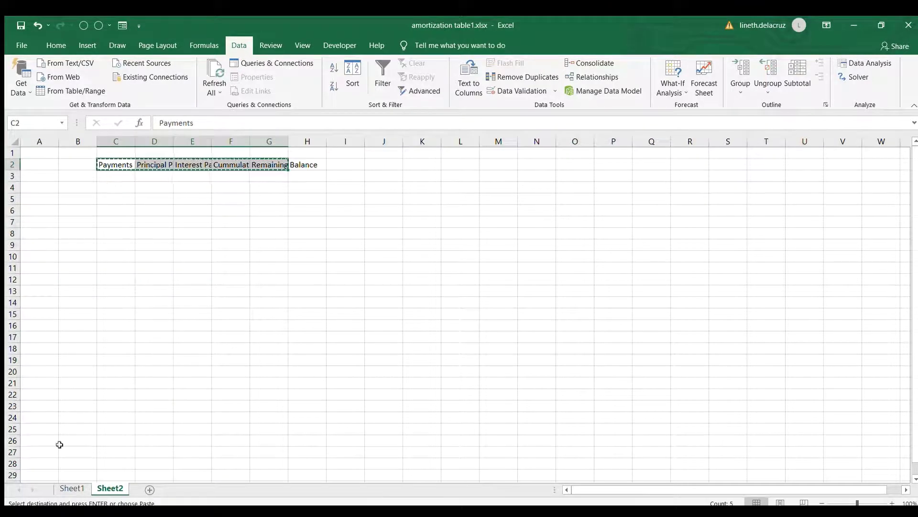
click(71, 487)
click(117, 337)
click(116, 340)
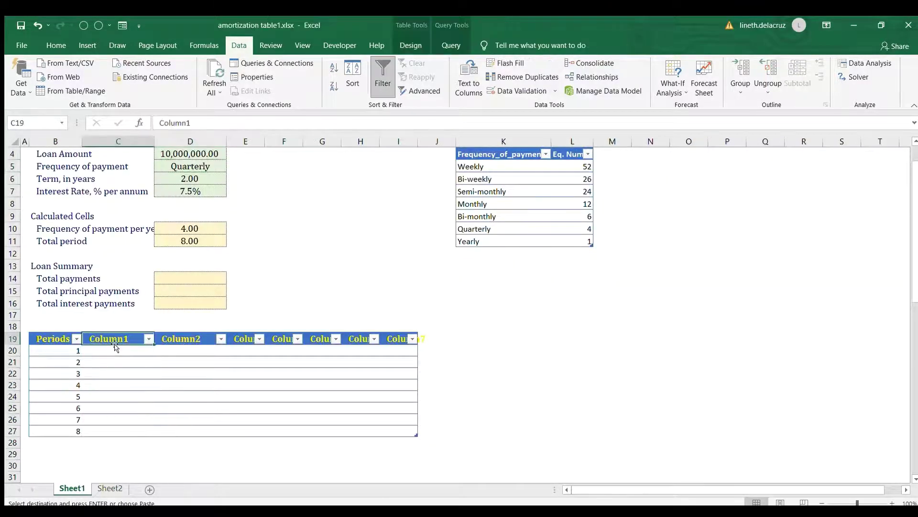
key(ctrl+v)
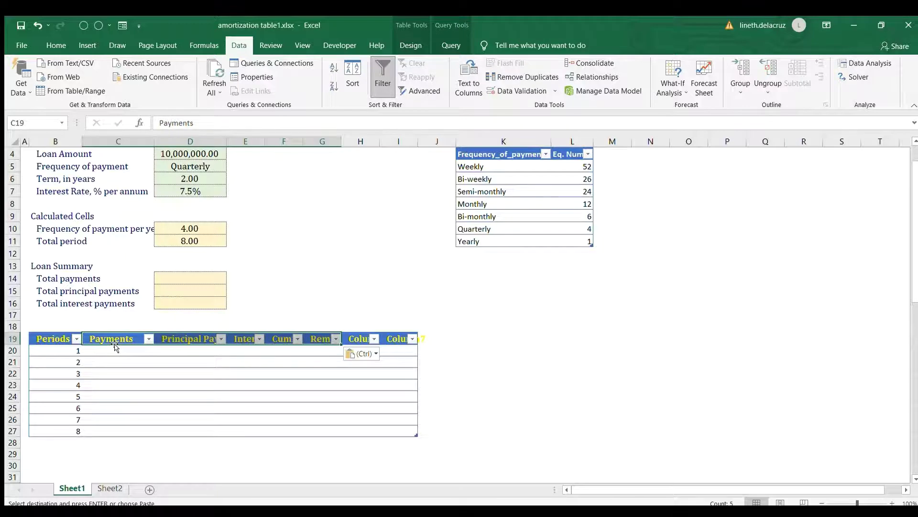
Delete the two surplus columns H and I from the sheet
mouse_move(371, 141)
mouse_down()
mouse_move(440, 145)
mouse_move(369, 142)
mouse_move(381, 142)
mouse_up()
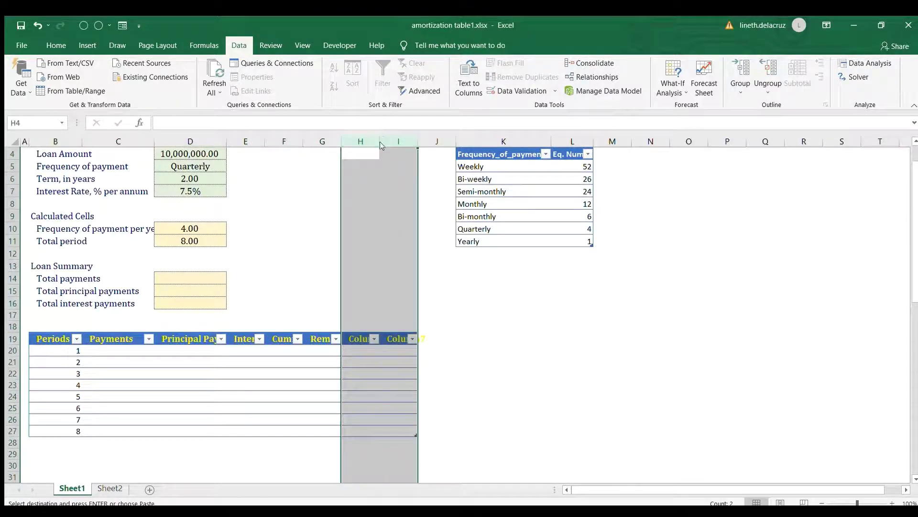
key(ctrl+minus)
click(367, 277)
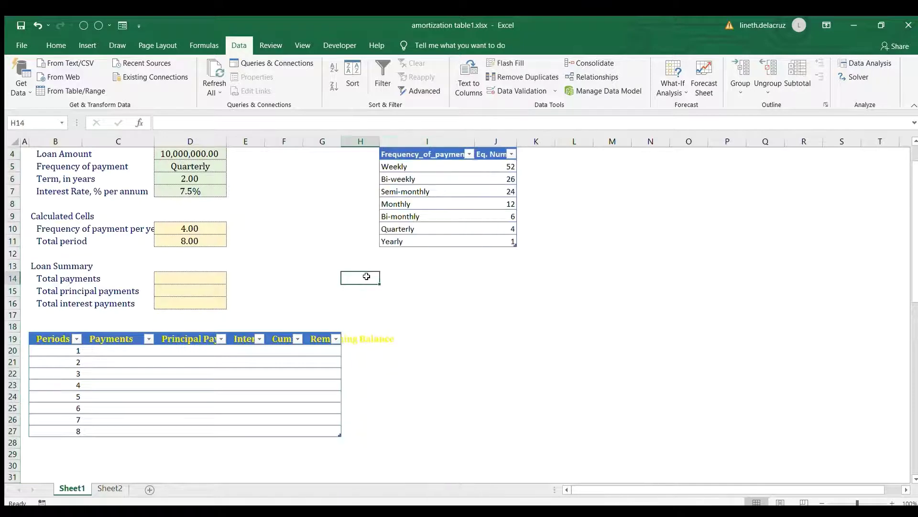
Give columns C to G a uniform wider width and autofit column G to its Remaining Balance header
drag(118, 142, 325, 141)
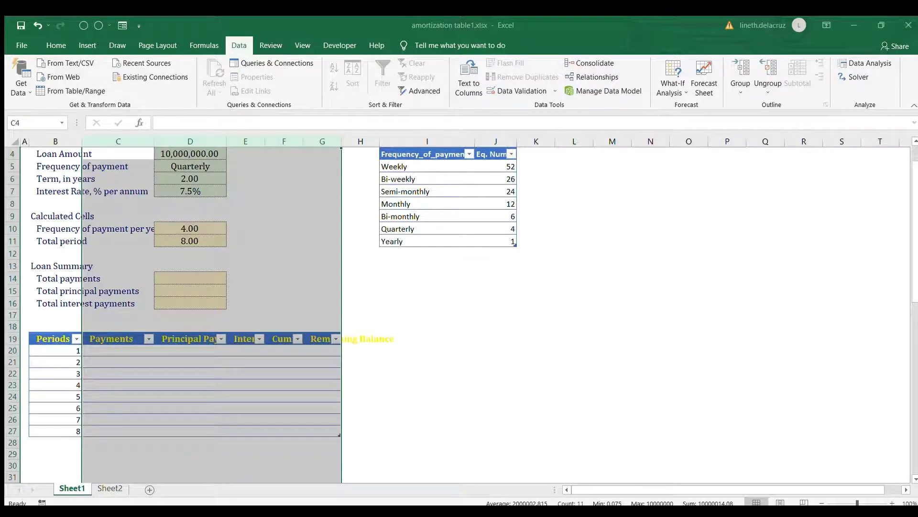
click(113, 341)
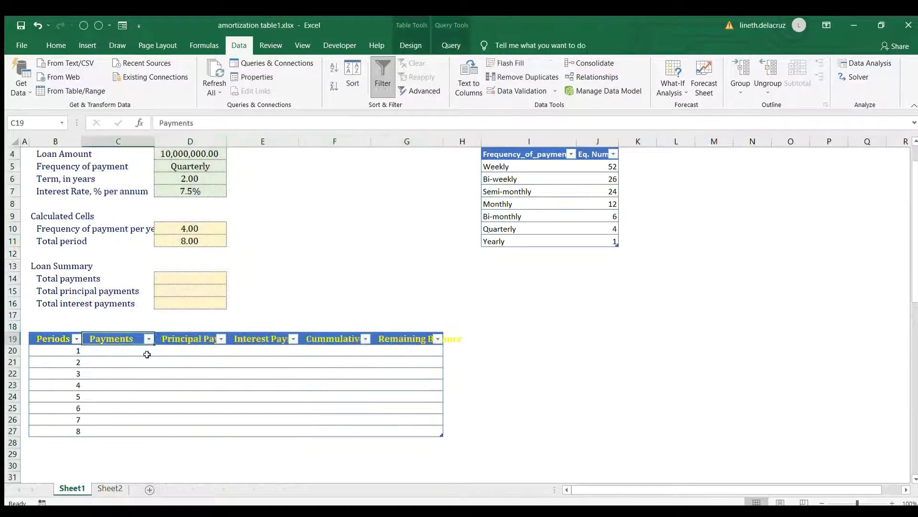
double_click(443, 141)
click(418, 339)
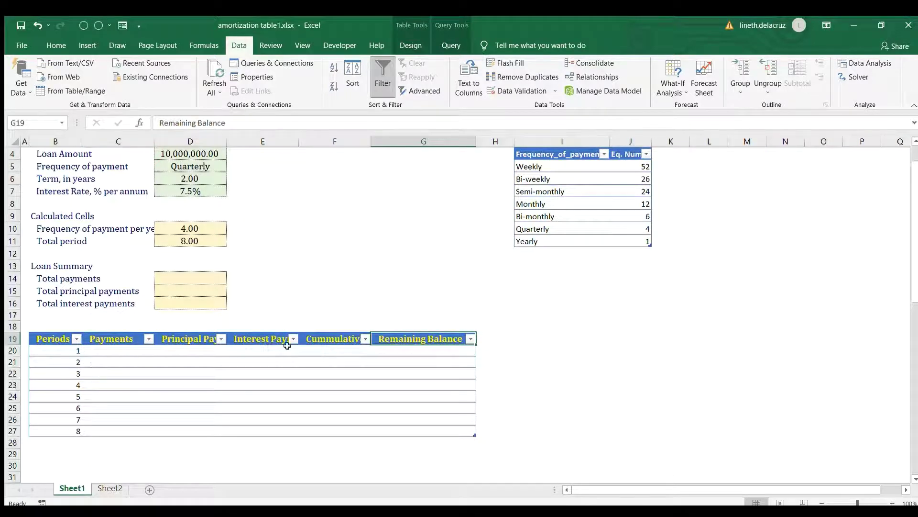
click(124, 352)
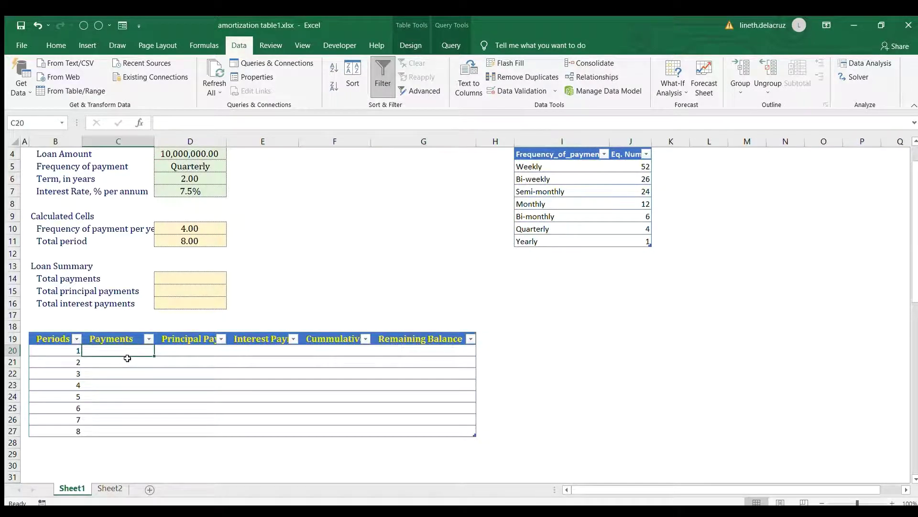
scroll(127, 358, up, 1)
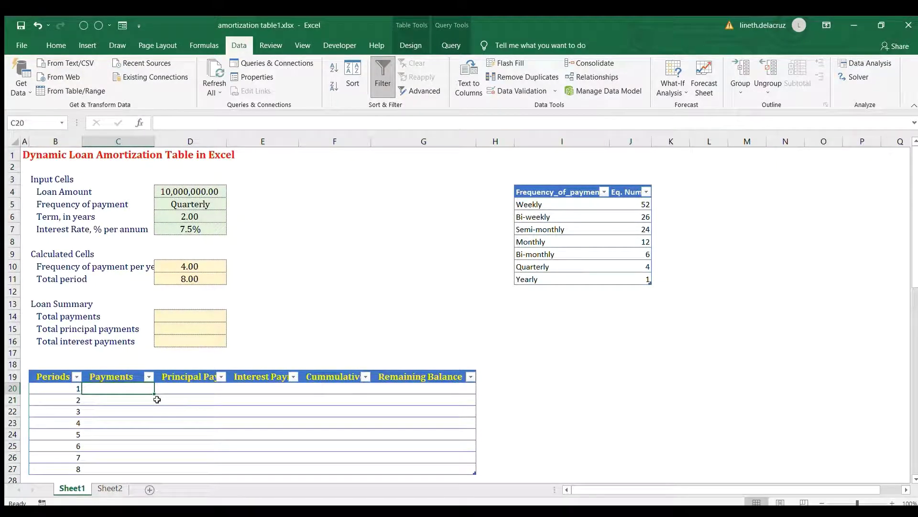
text(=if()
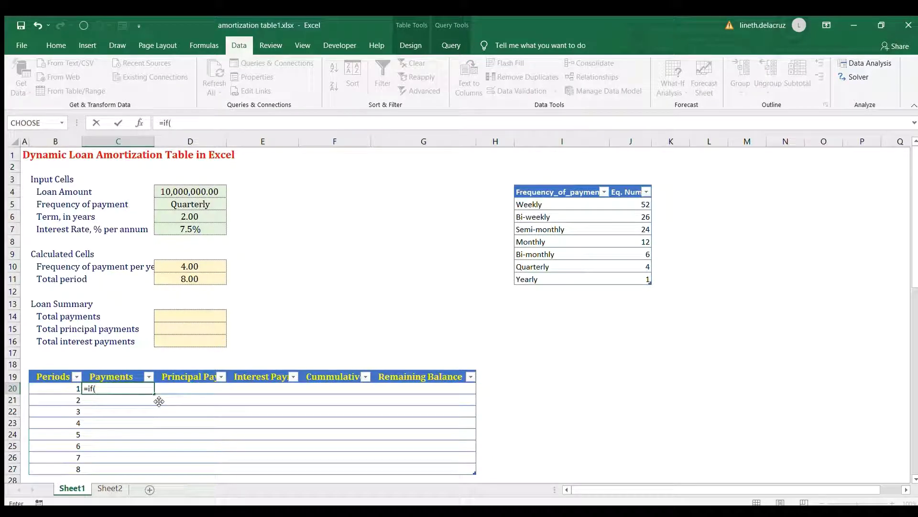
key(Left)
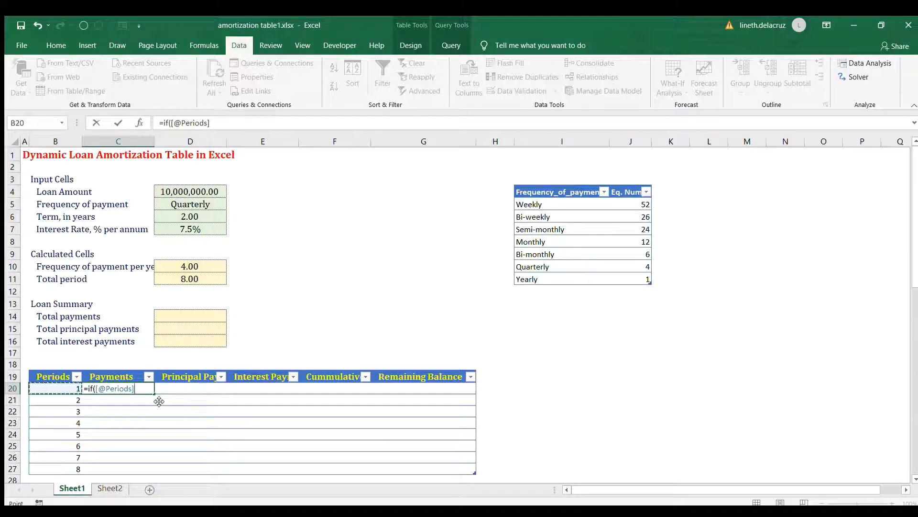
text(=0,0,pmt()
click(198, 225)
text(/)
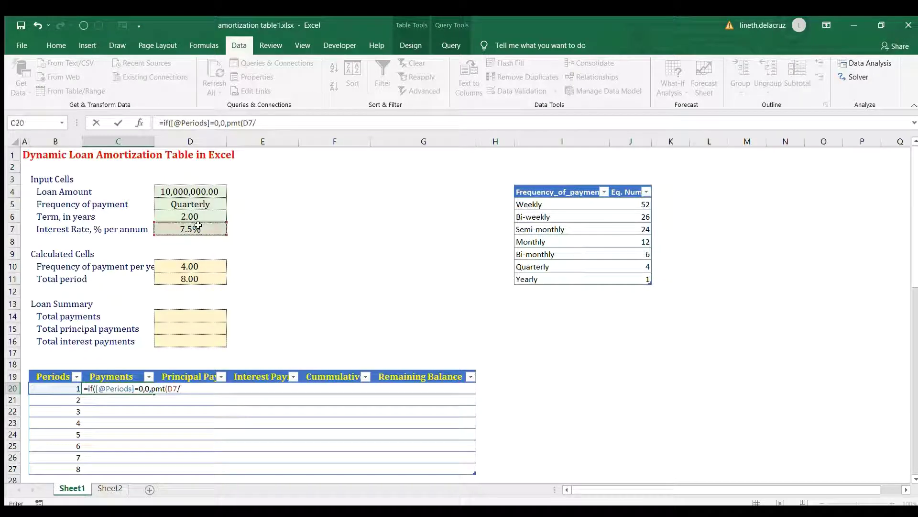
click(211, 263)
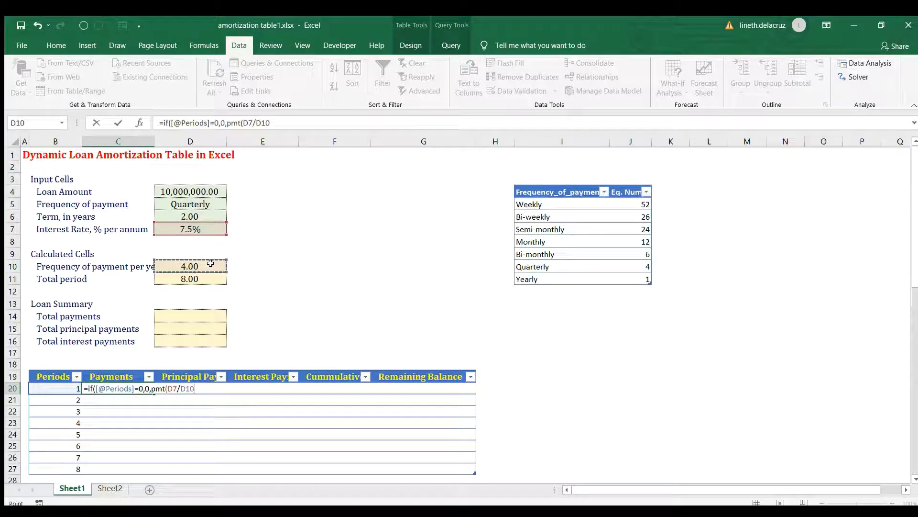
key(F4)
click(170, 388)
key(F4)
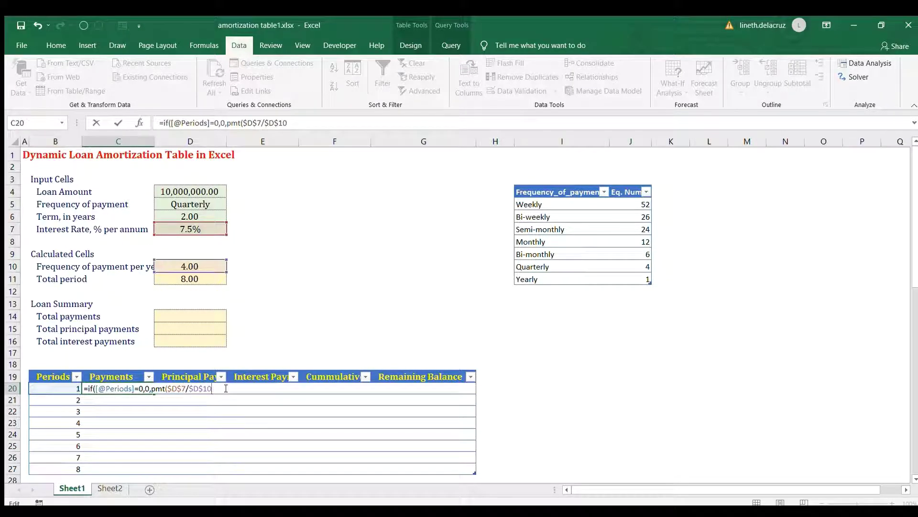
text(,)
click(204, 280)
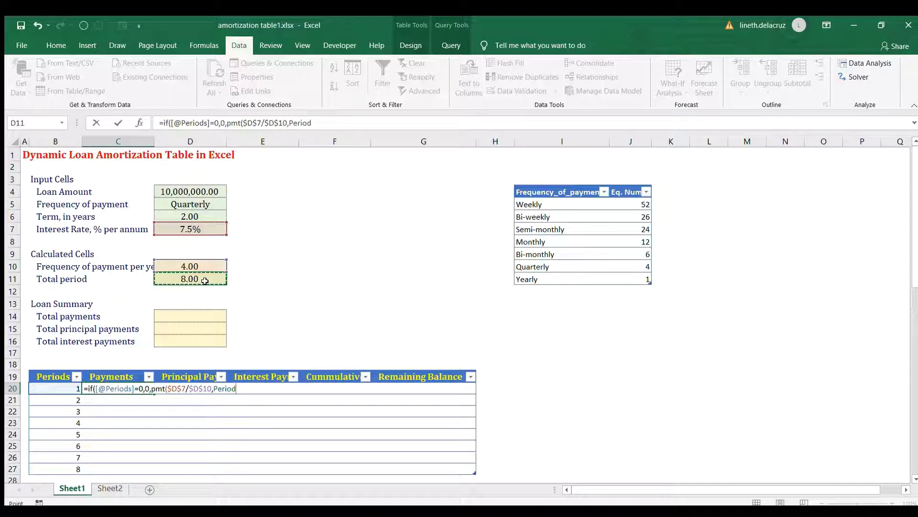
text(,)
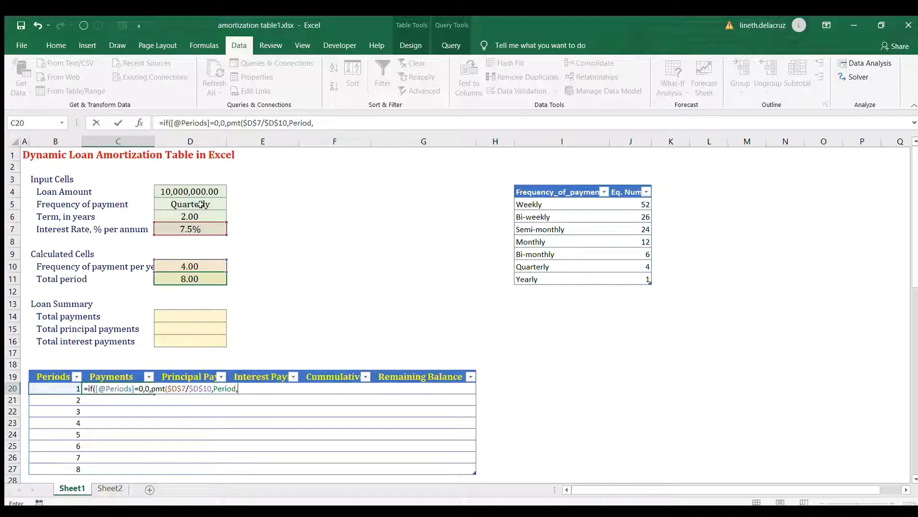
click(196, 187)
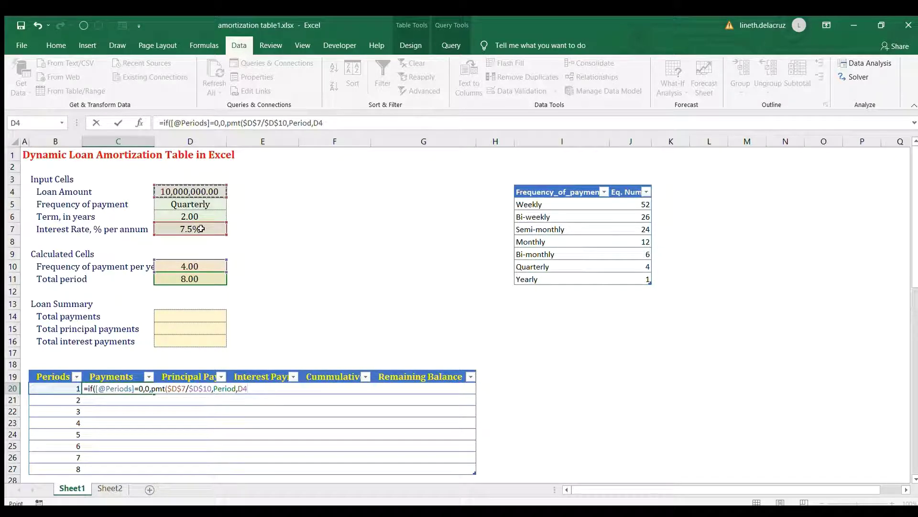
text())
key(Return)
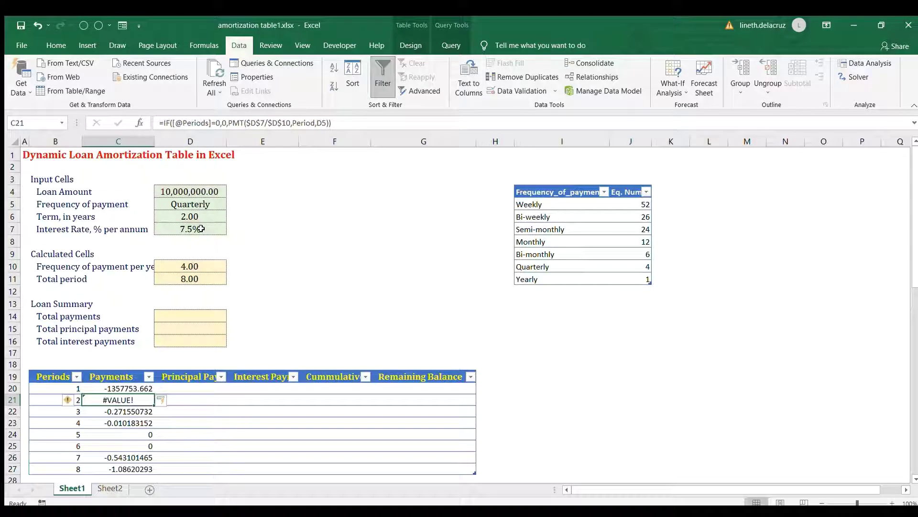
Change the loan amount reference in C20's PMT formula to the absolute reference $D$4
key(Up)
key(F2)
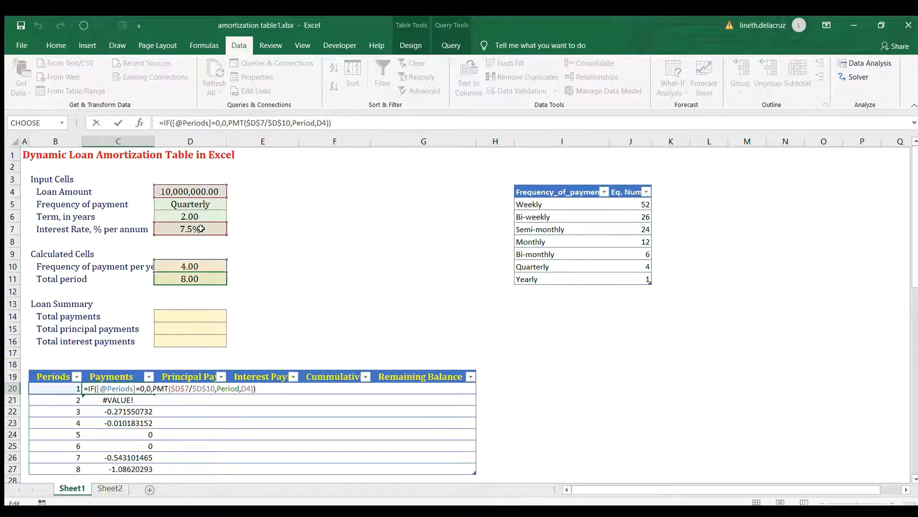
click(247, 388)
key(F4)
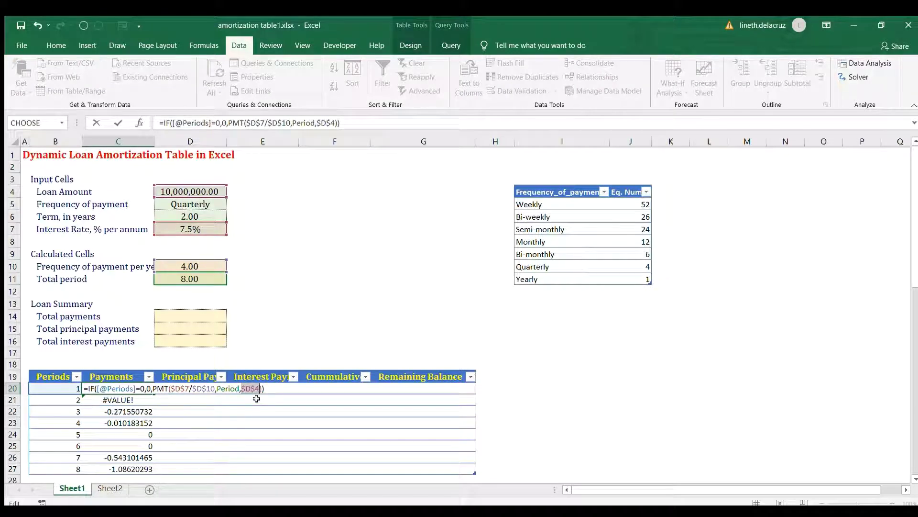
key(Return)
Put a minus sign before IF in C20's PMT formula to reverse the sign of the Payments column
click(142, 386)
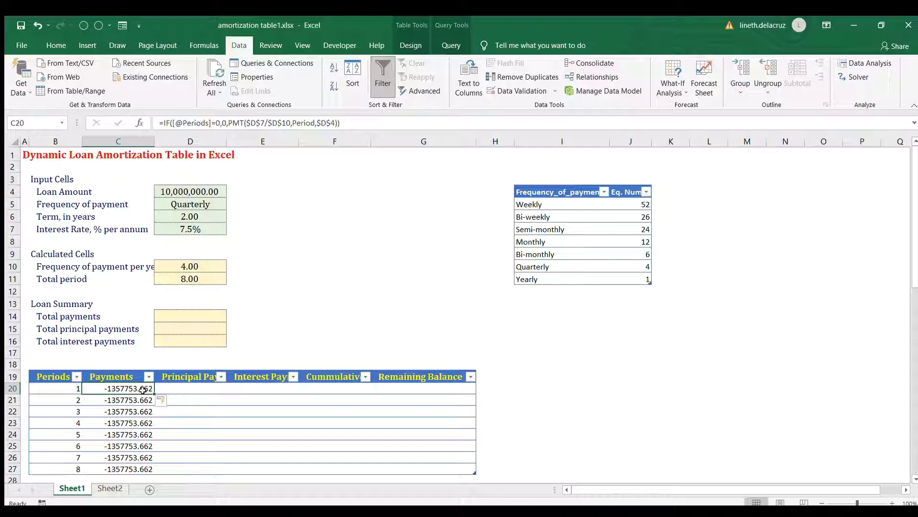
scroll(269, 372, down, 1)
key(F2)
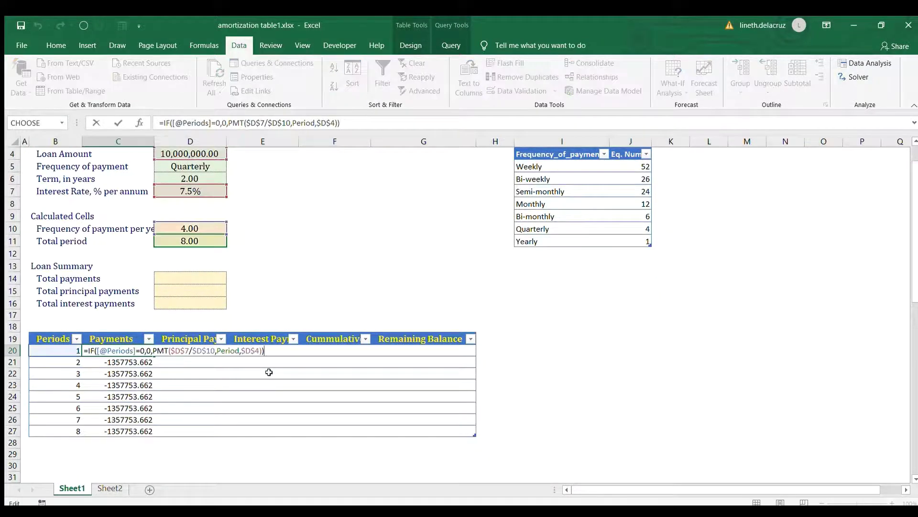
key(BackSpace)
text(-)
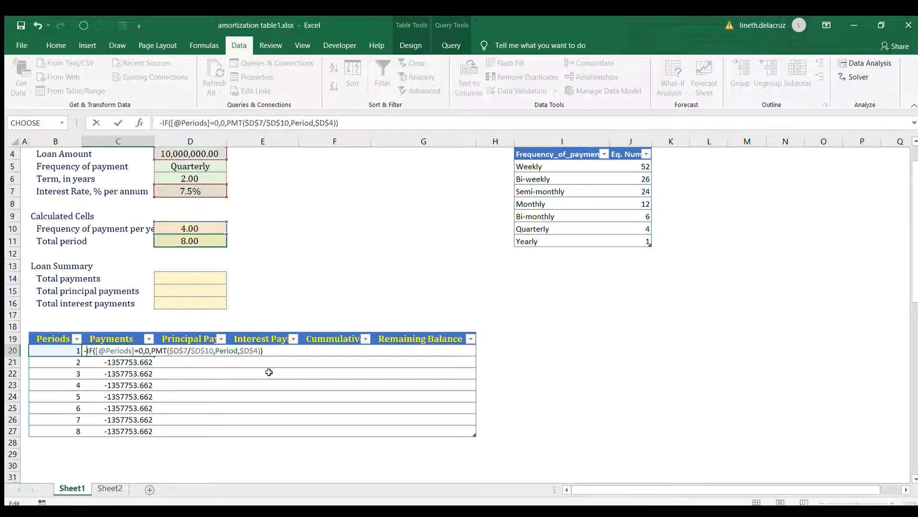
key(Return)
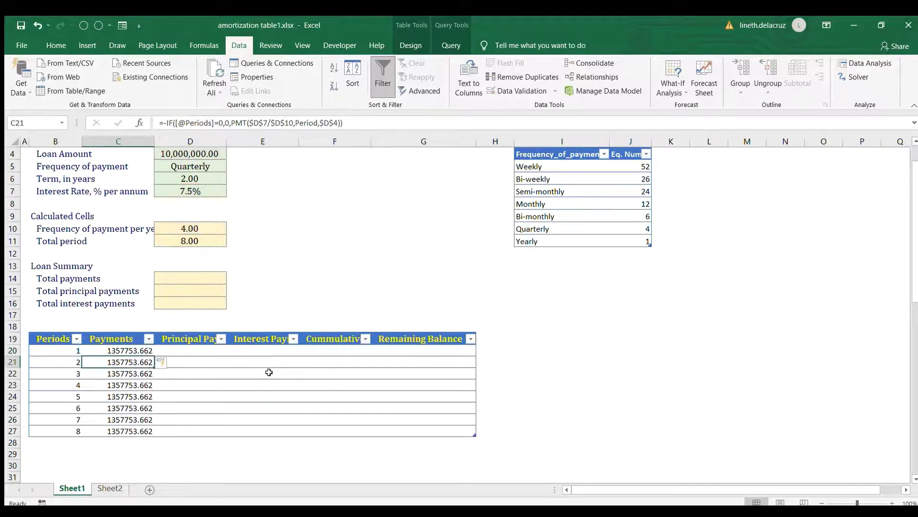
Apply the comma number format to the table body cells C20:G27
key(Up)
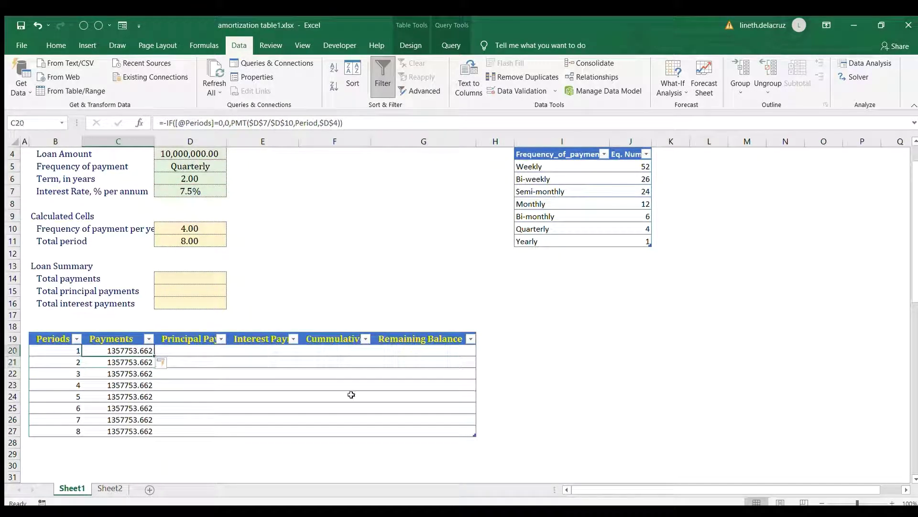
shift+click(459, 431)
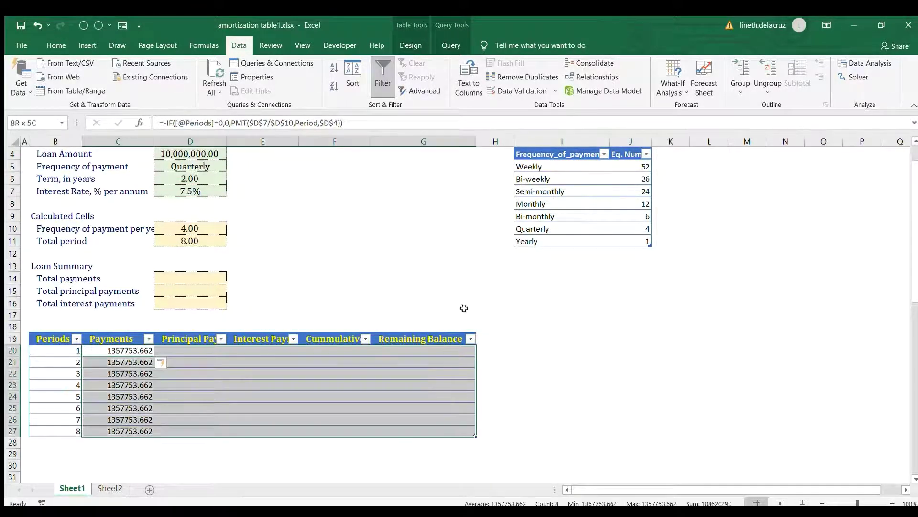
click(56, 45)
click(456, 86)
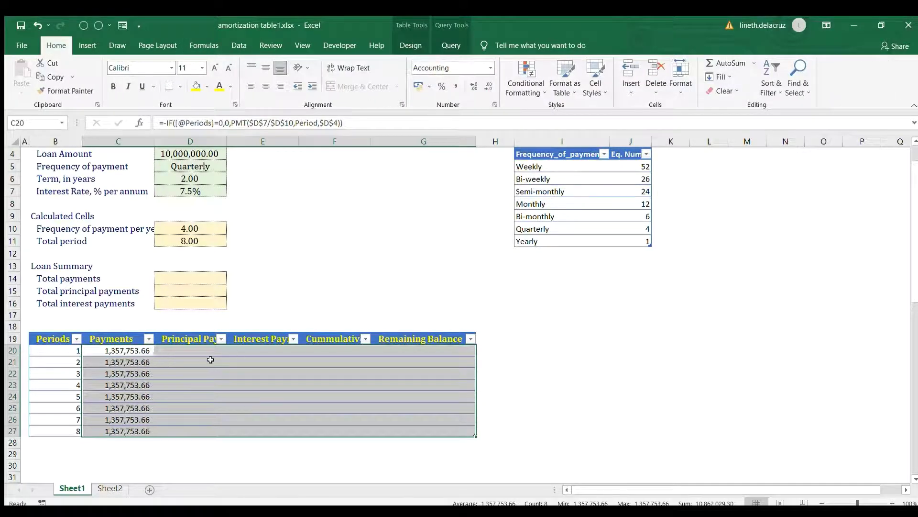
click(197, 348)
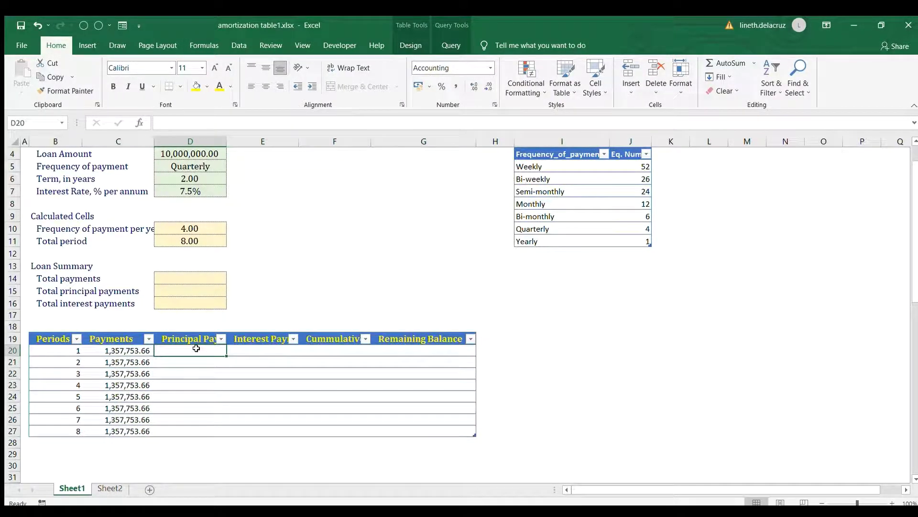
scroll(196, 349, up, 1)
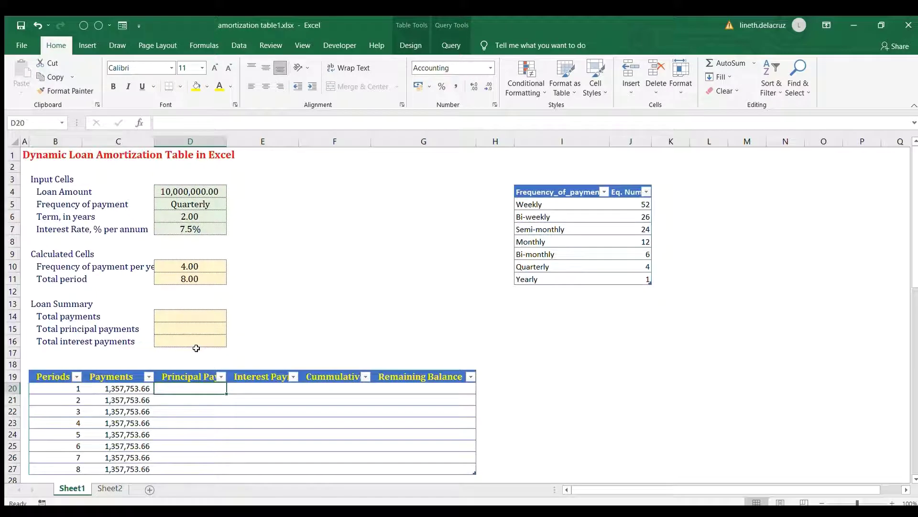
text(=if()
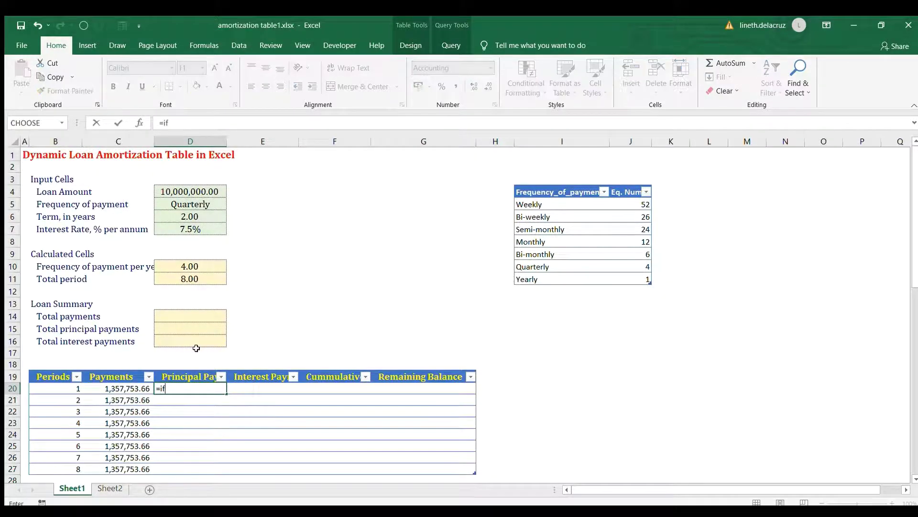
key(Left)
key(Left)
text(=)
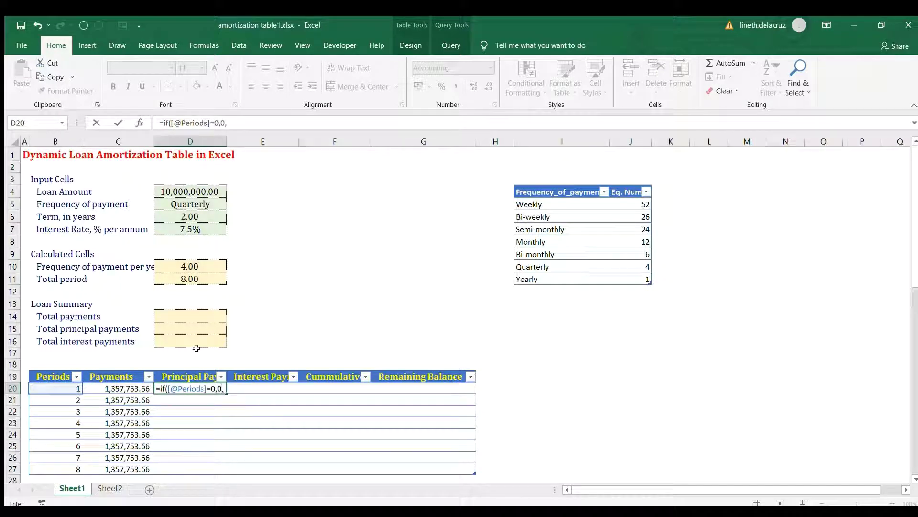
text(0,0,ppmt()
click(205, 228)
key(F4)
text(/)
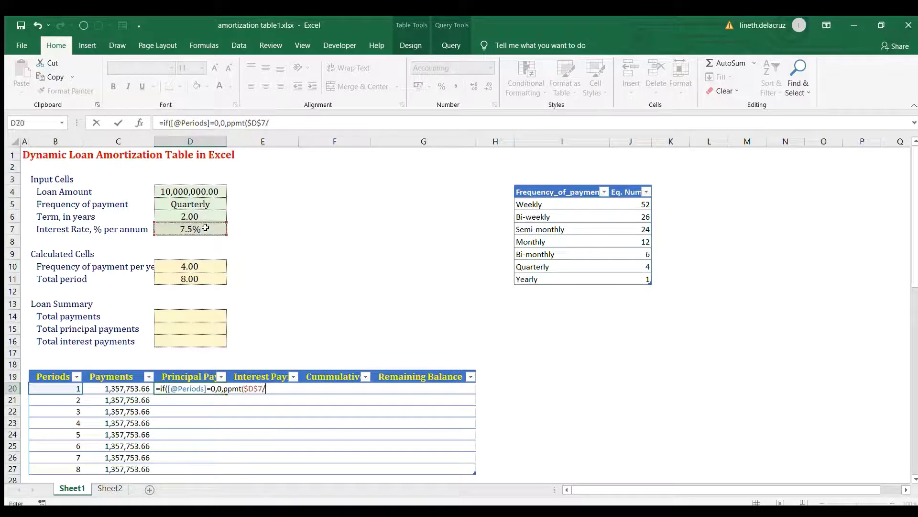
click(207, 264)
key(F4)
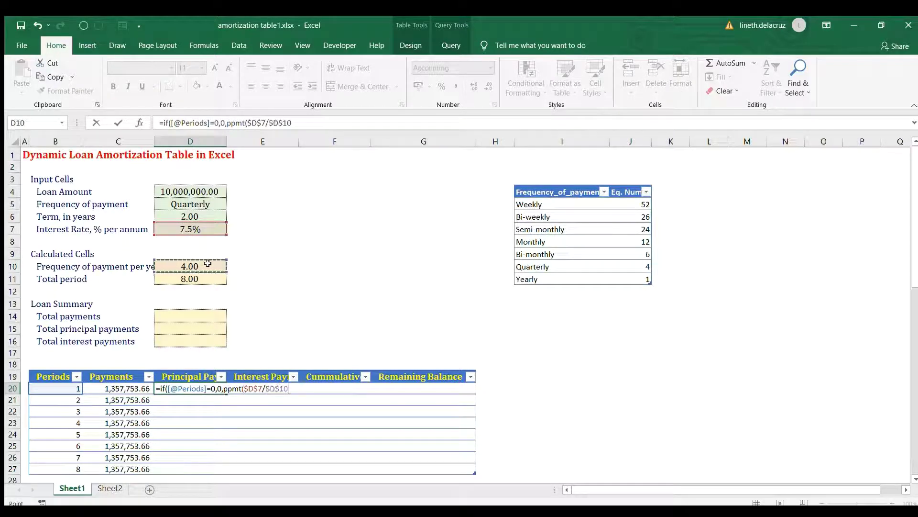
text(,)
click(57, 388)
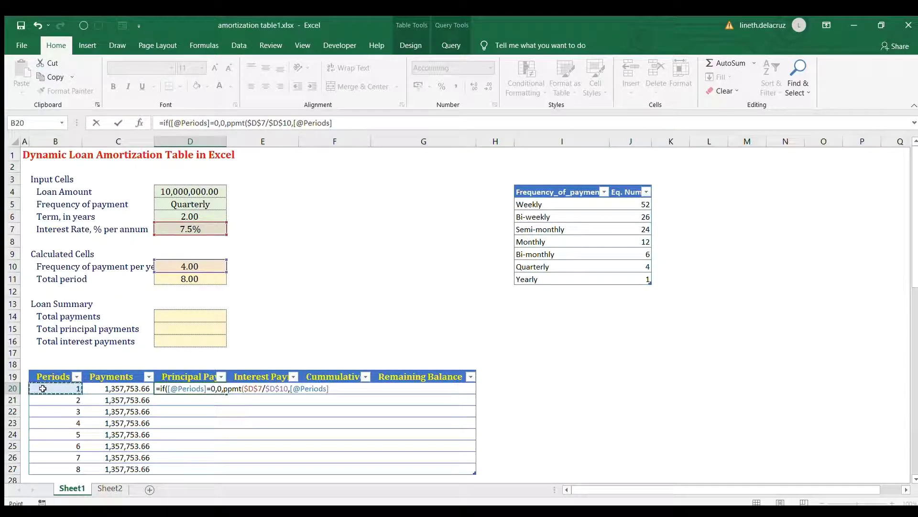
text(,)
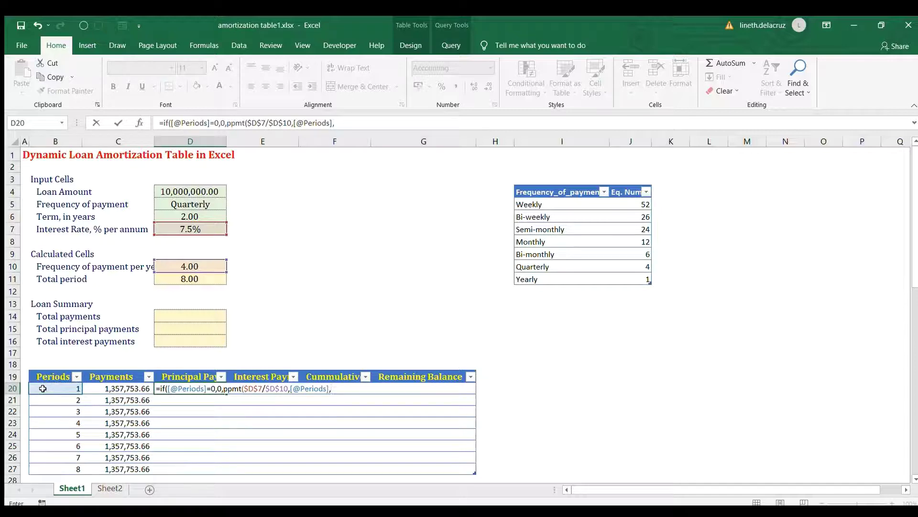
click(194, 281)
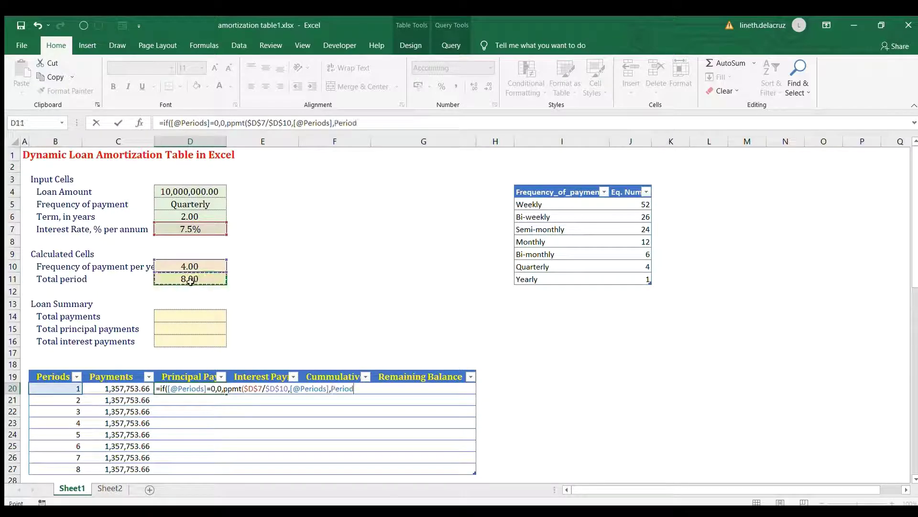
text(,)
click(197, 189)
key(F4)
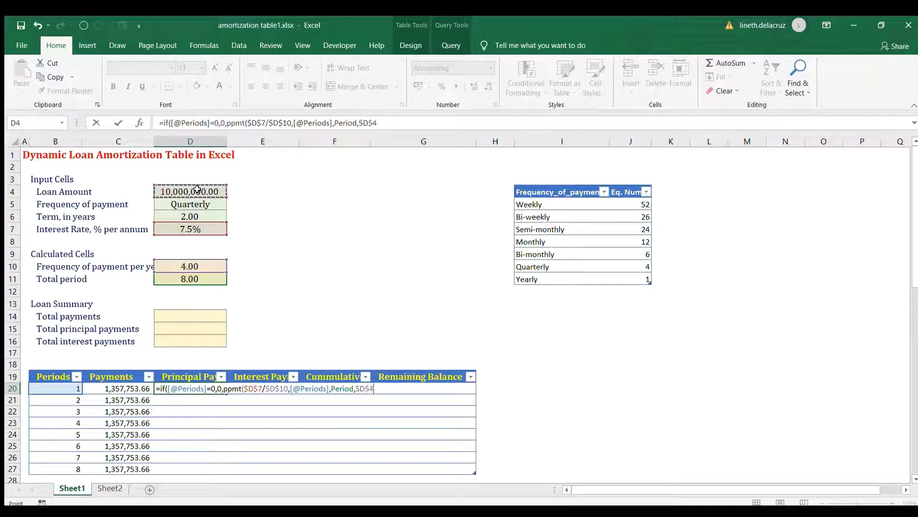
text())
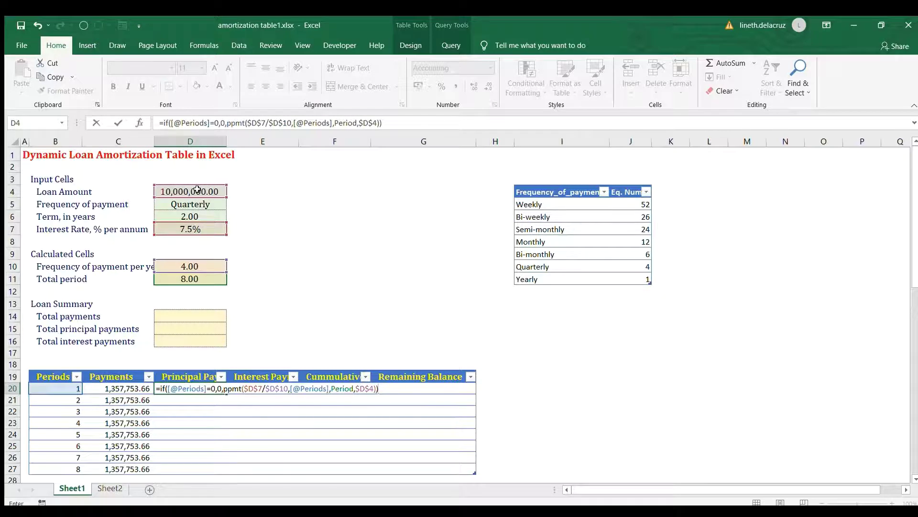
key(Return)
Put a minus sign before IF in D20's PPMT formula to reverse the sign of the principal payments
key(Up)
key(F2)
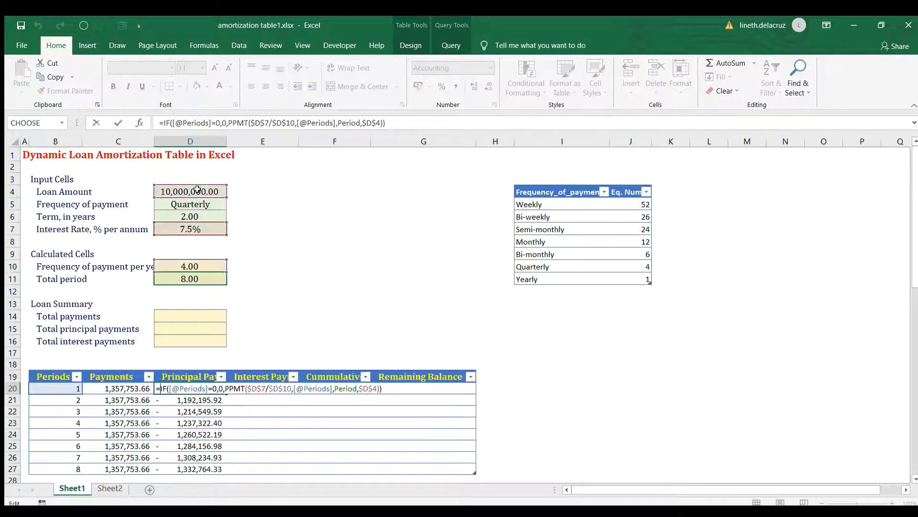
key(Home)
key(Right)
text(-)
key(ctrl+Return)
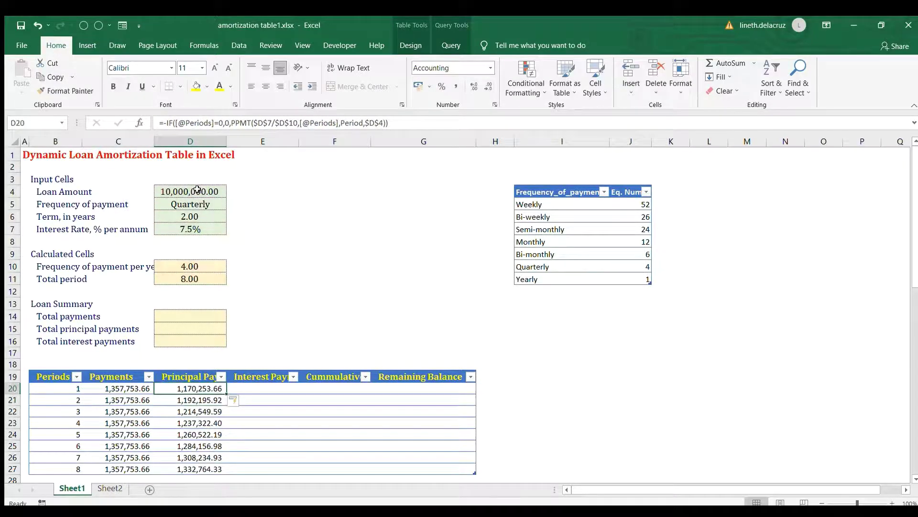
double_click(206, 389)
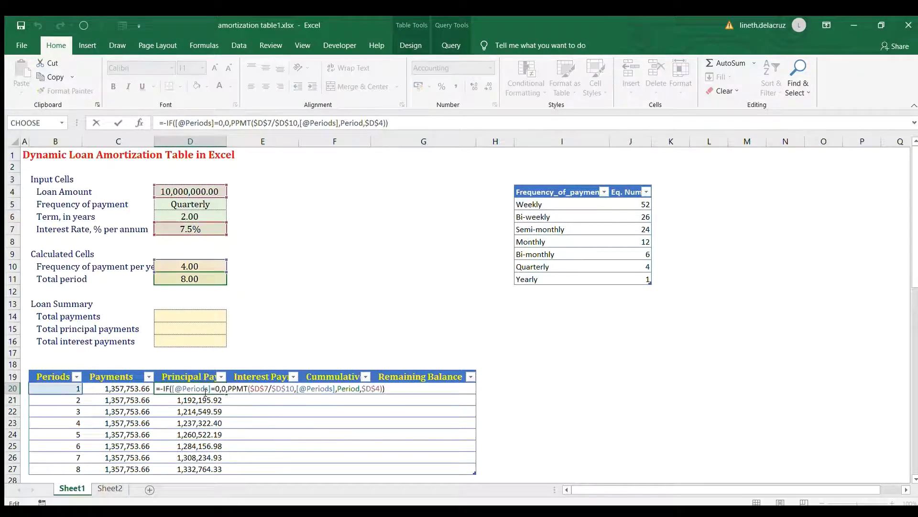
key(Tab)
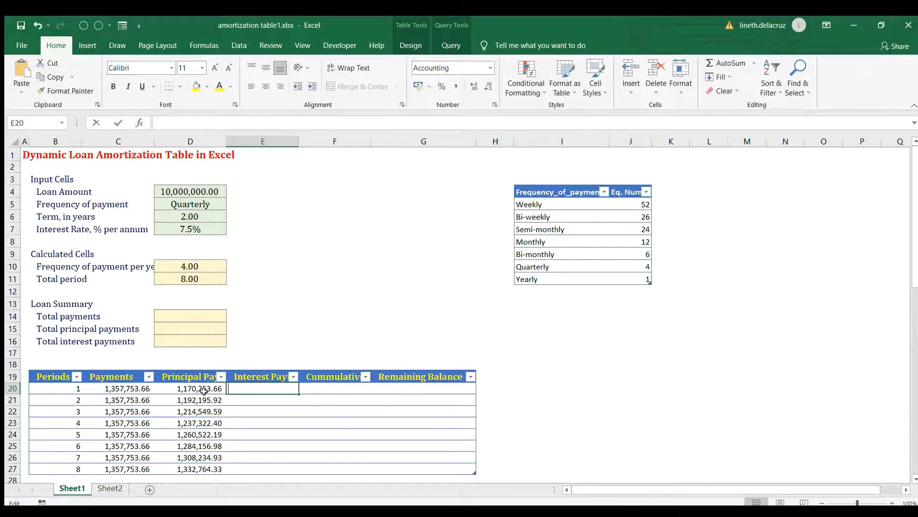
text(=-IF([@Periods]=0,0,PPMT($D$7/$D$10,[@Periods],Period,$D$4)))
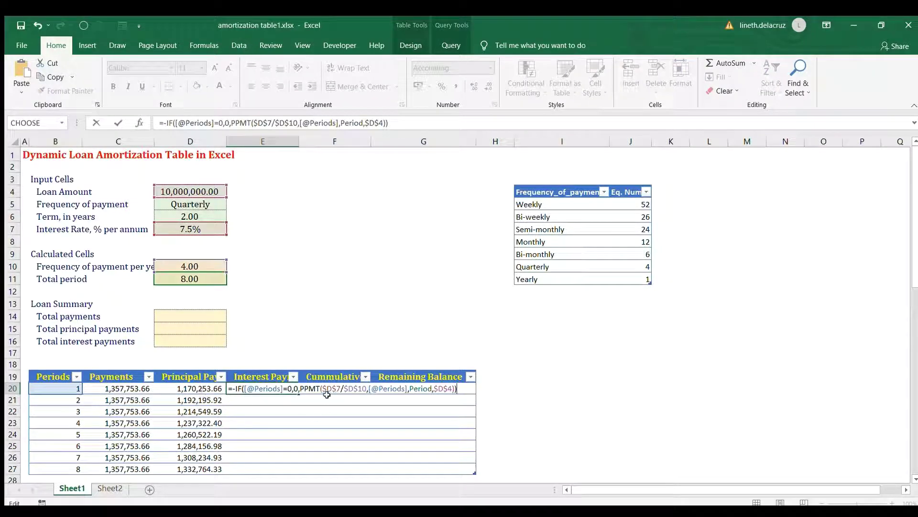
click(301, 389)
key(BackSpace)
text(I)
key(Return)
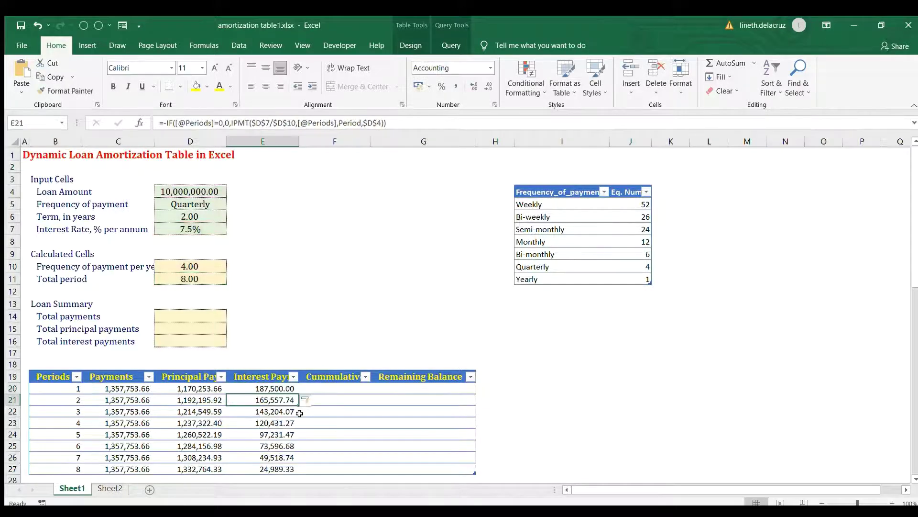
Wrap the text in the amortization table's header cells B19:G19
click(326, 387)
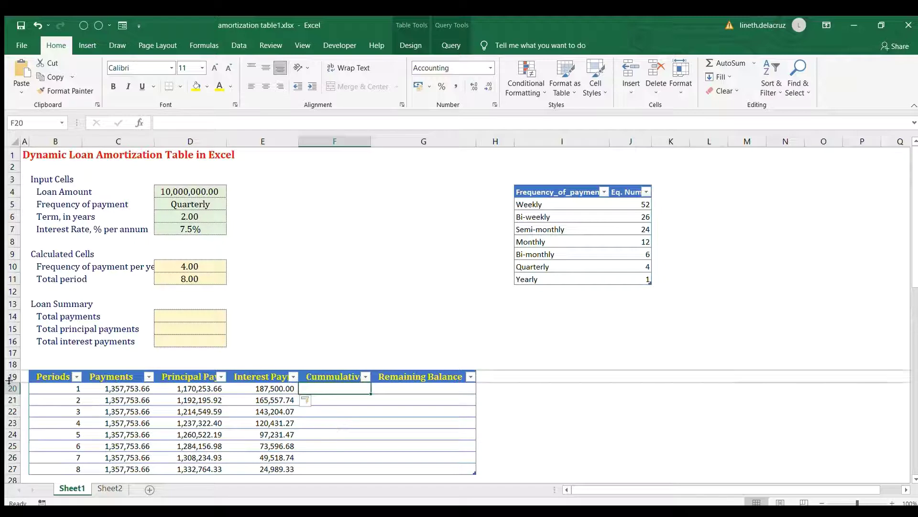
drag(58, 376, 407, 376)
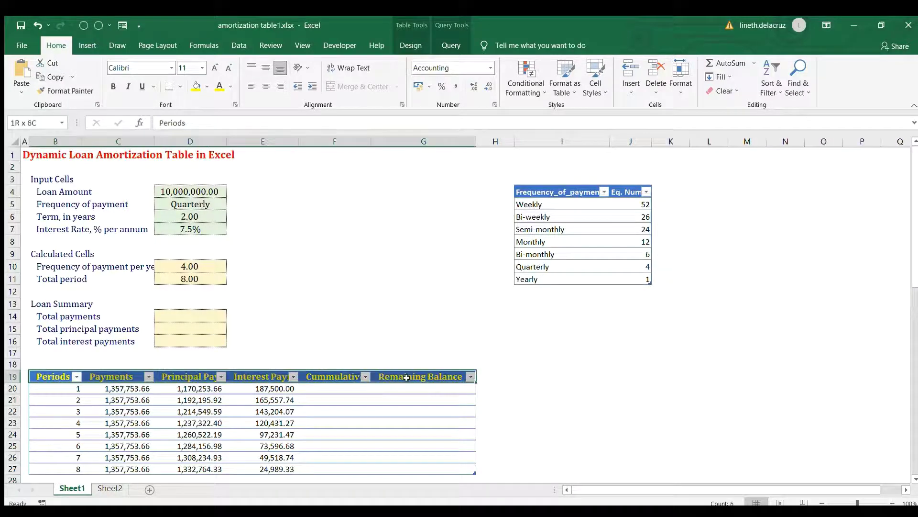
click(348, 68)
click(329, 311)
scroll(329, 311, down, 2)
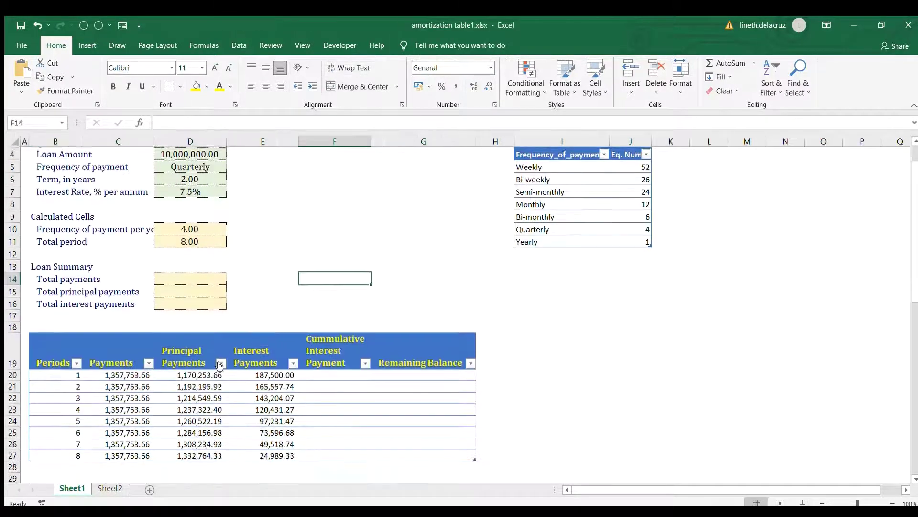
click(337, 336)
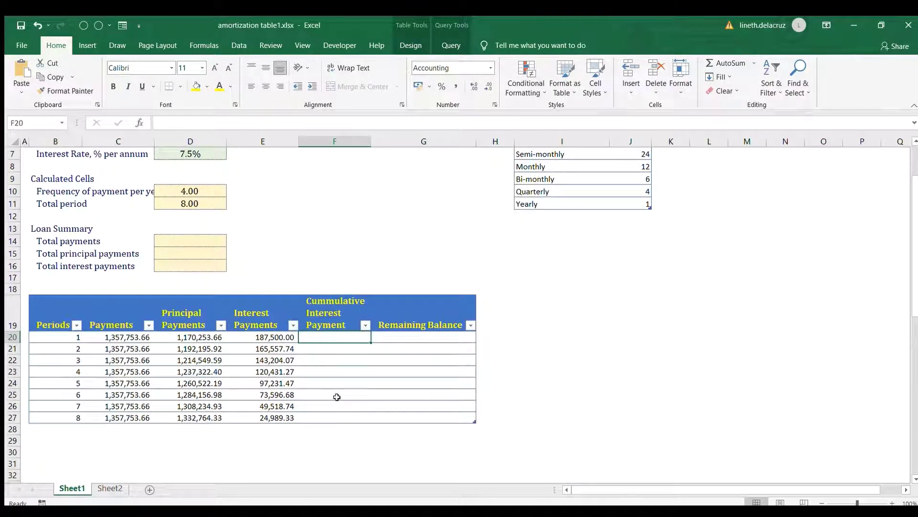
Middle-align the table headers B19:G19 vertically and center them horizontally
drag(56, 313, 416, 317)
click(266, 68)
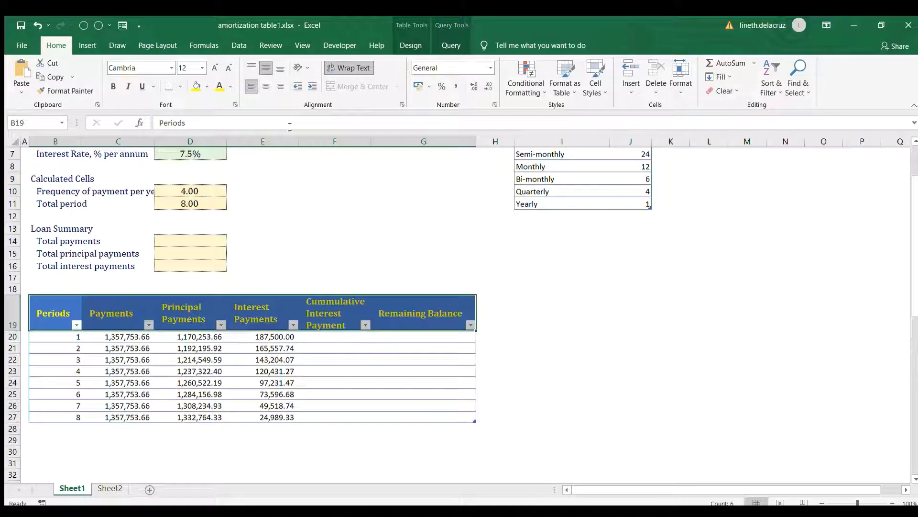
click(266, 86)
Enter =SUM($E$20:E20) in F20 to fill the cumulative interest payment column
click(342, 336)
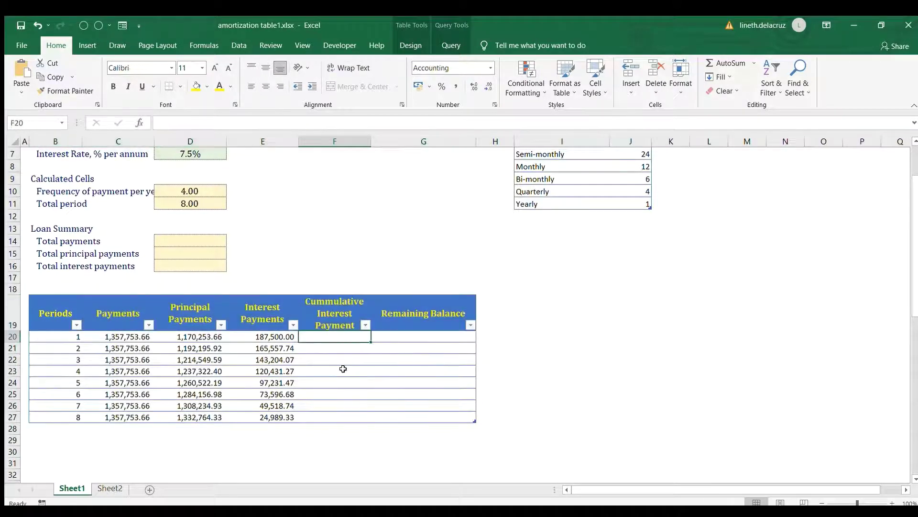
text(=)
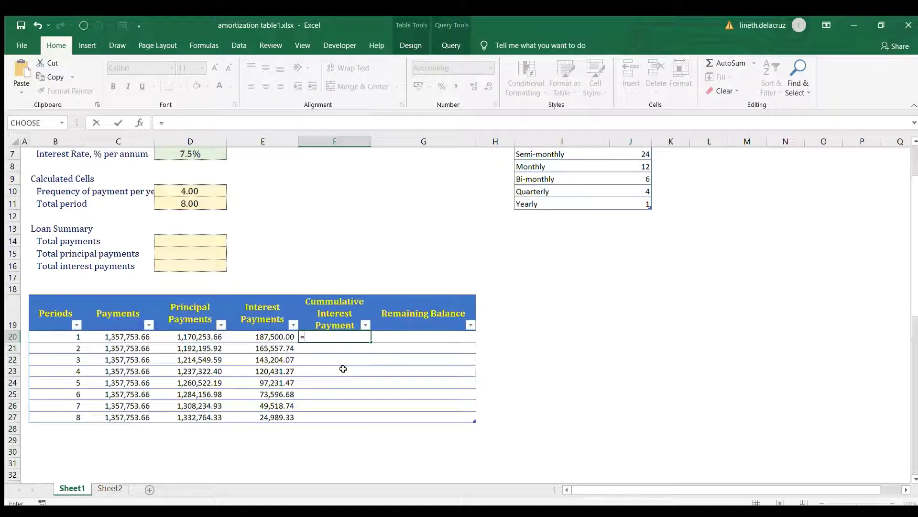
text(sum()
click(270, 336)
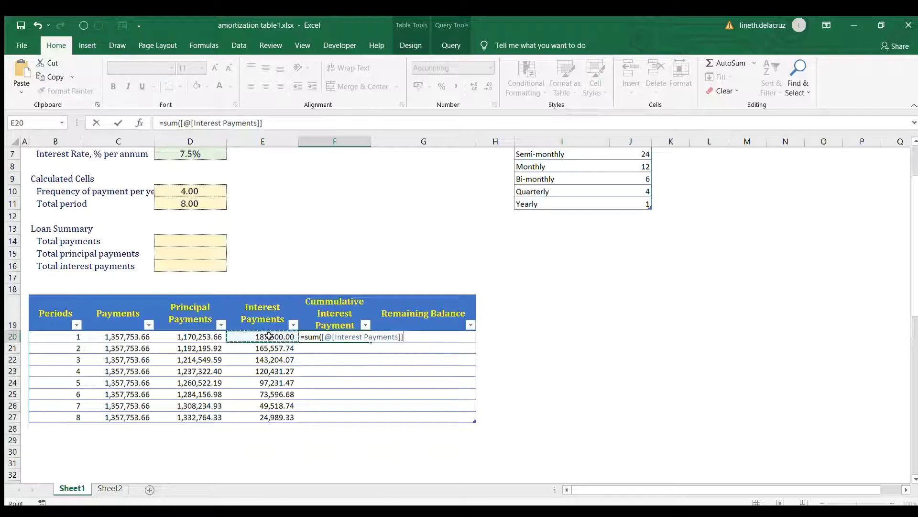
drag(405, 336, 321, 336)
key(BackSpace)
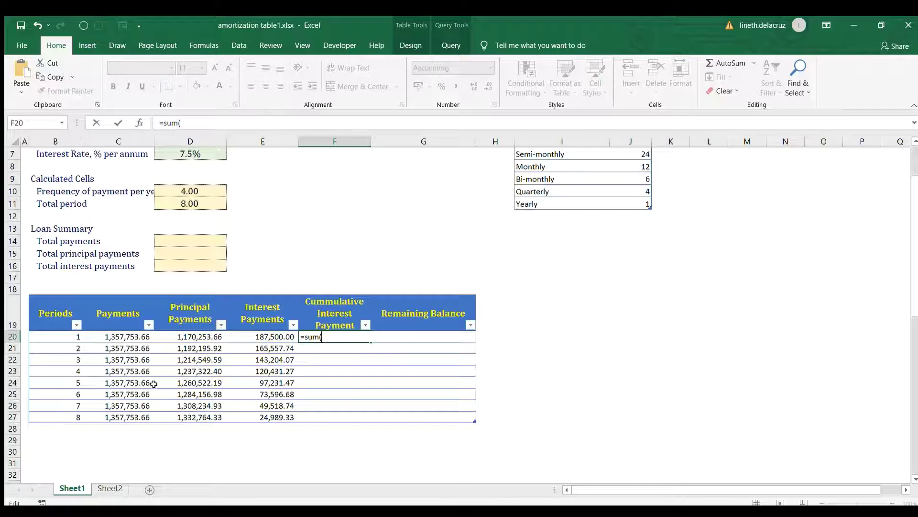
text(e20:e20)
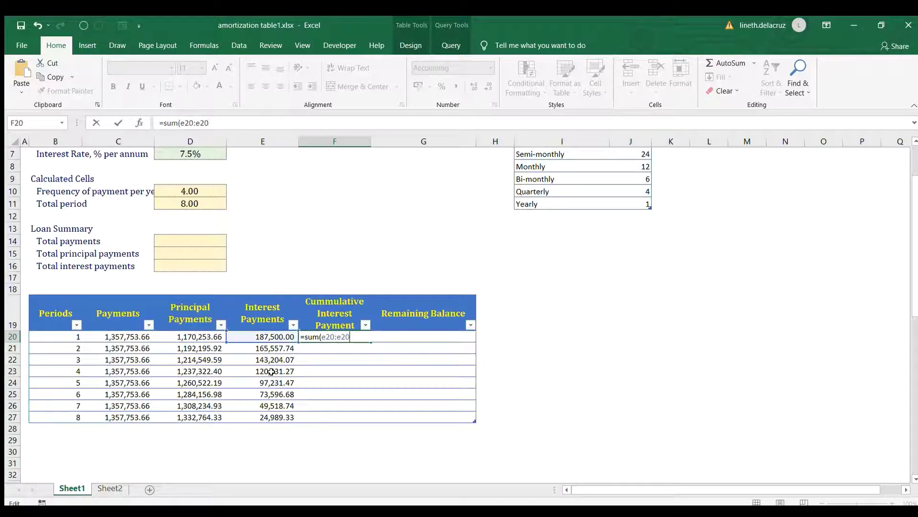
text())
key(F4)
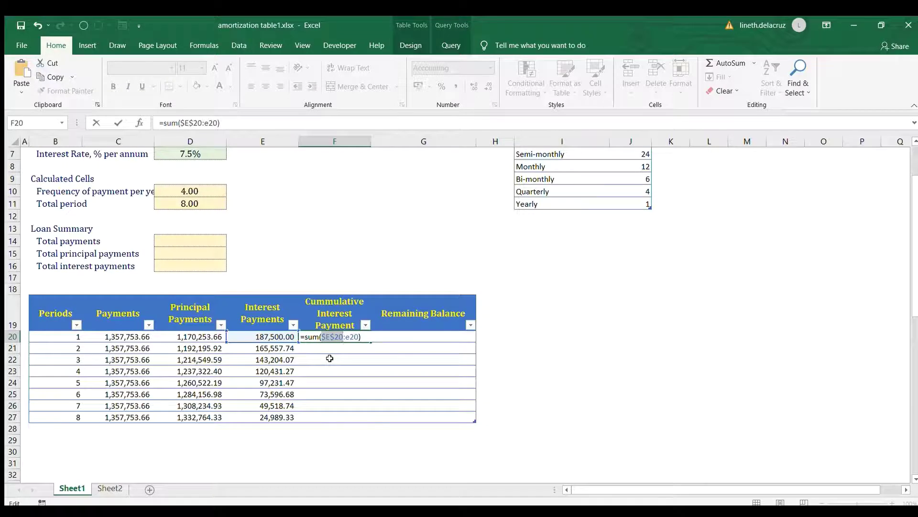
key(Return)
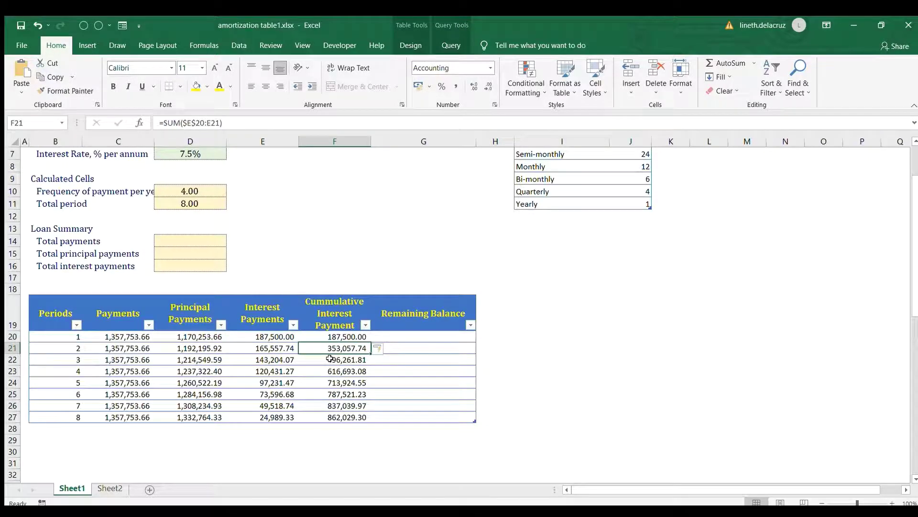
Write =$D$4-SUM(D20:D20) in G20 as the remaining balance formula
key(Left)
key(Up)
key(Right)
key(Right)
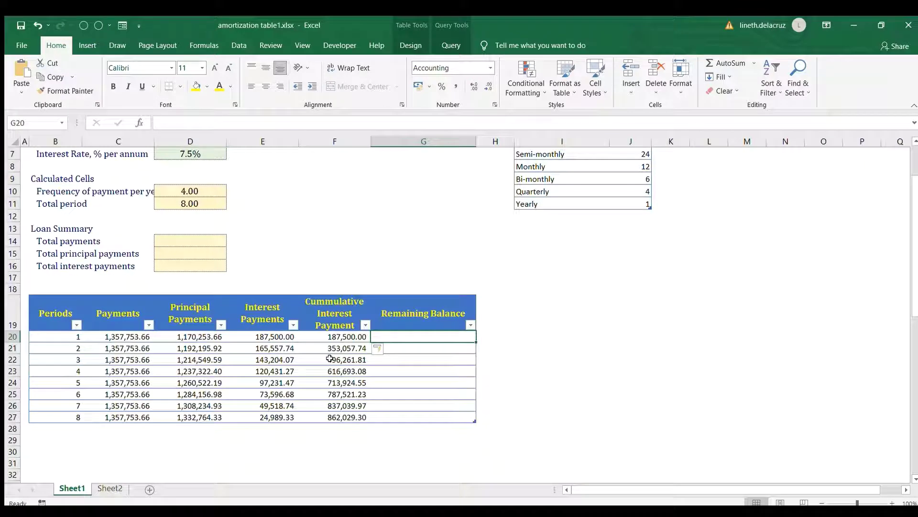
text(=)
scroll(330, 358, up, 1)
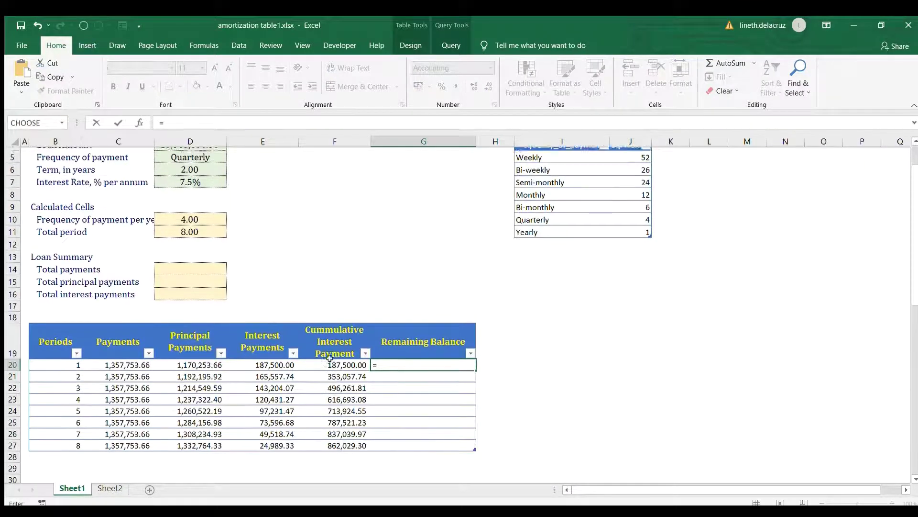
click(195, 153)
key(F4)
text(-)
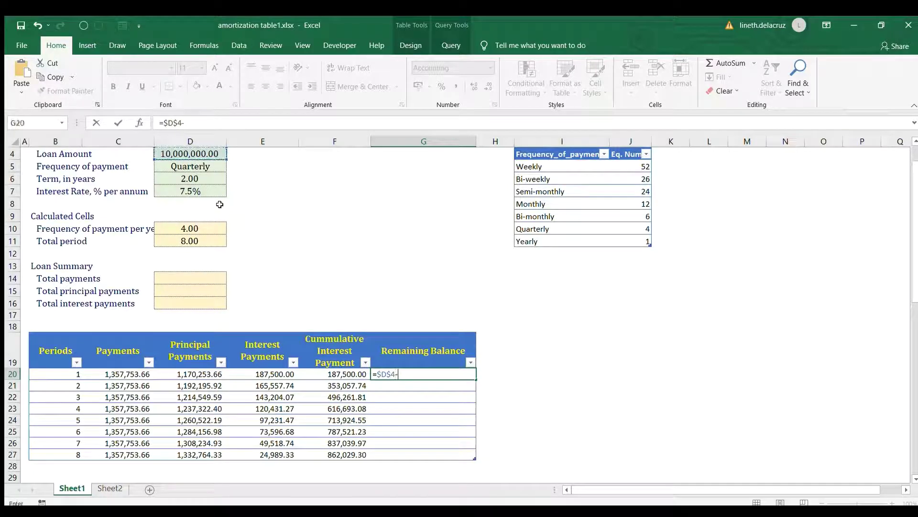
text(sum)
text(d20:d20)
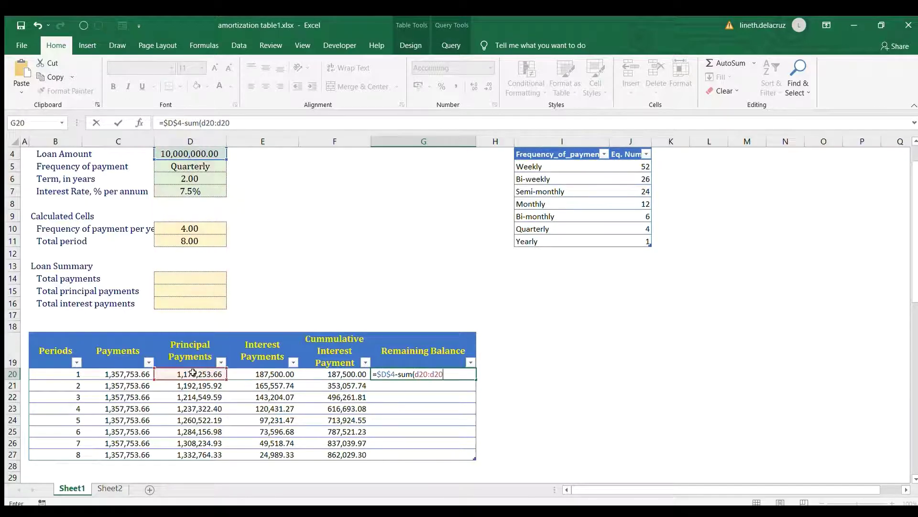
text())
Make the first D20 reference in G20's SUM absolute, enter the formula and check the last period's balance in G27
key(F2)
key(Left)
key(Left)
key(Left)
key(Left)
key(Left)
key(F4)
key(Return)
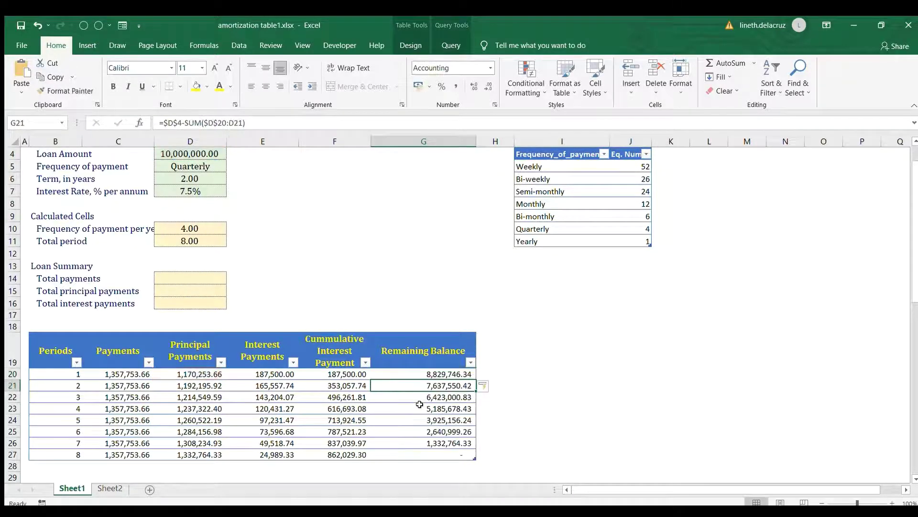
click(454, 454)
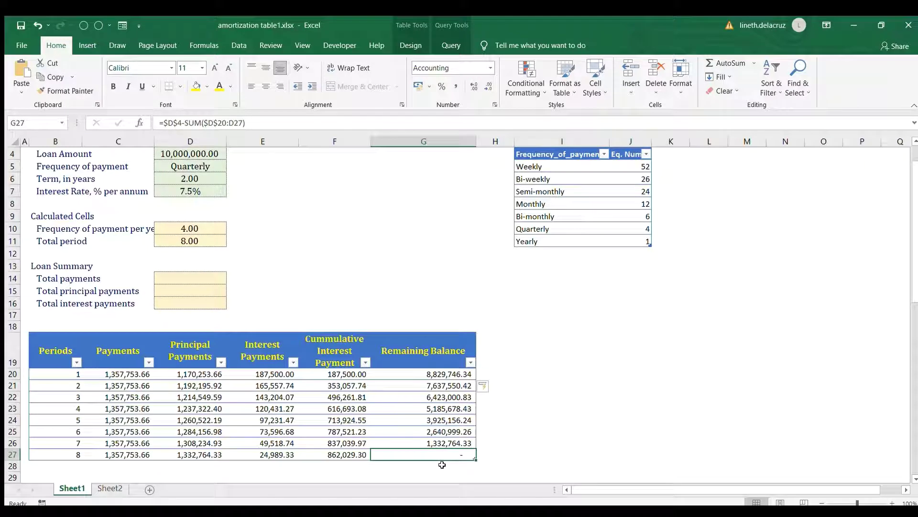
Copy PMT($D$7/$D$10,Period,$D$4) from C20's formula into the total payments cell D14
scroll(442, 464, up, 1)
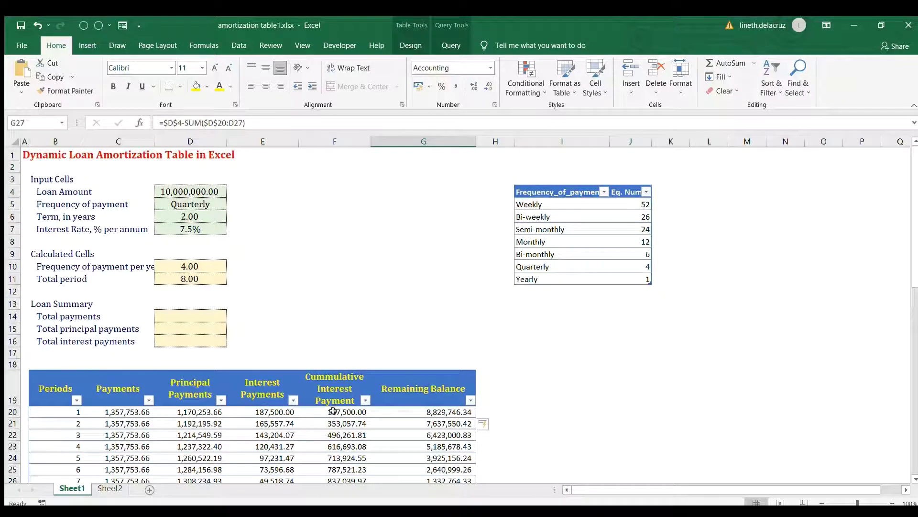
click(216, 322)
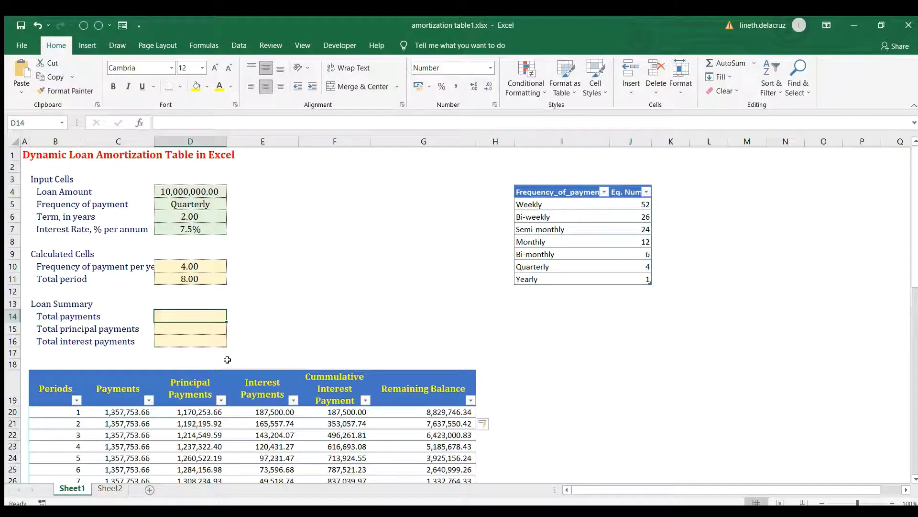
click(111, 410)
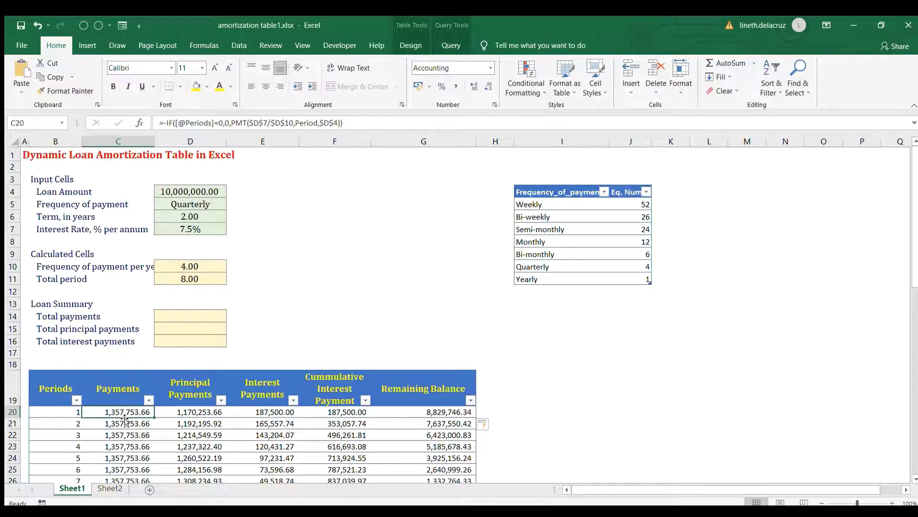
double_click(111, 411)
drag(156, 411, 262, 410)
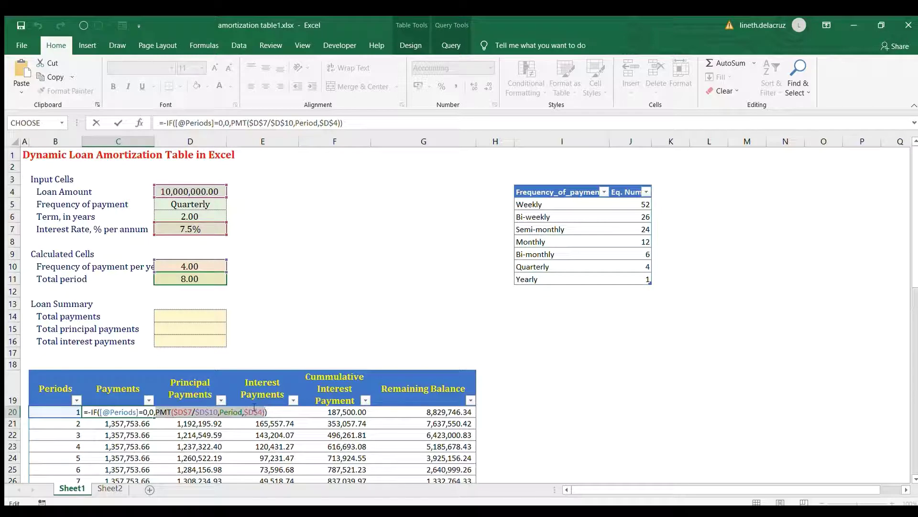
key(ctrl+c)
key(Escape)
double_click(195, 318)
key(ctrl+v)
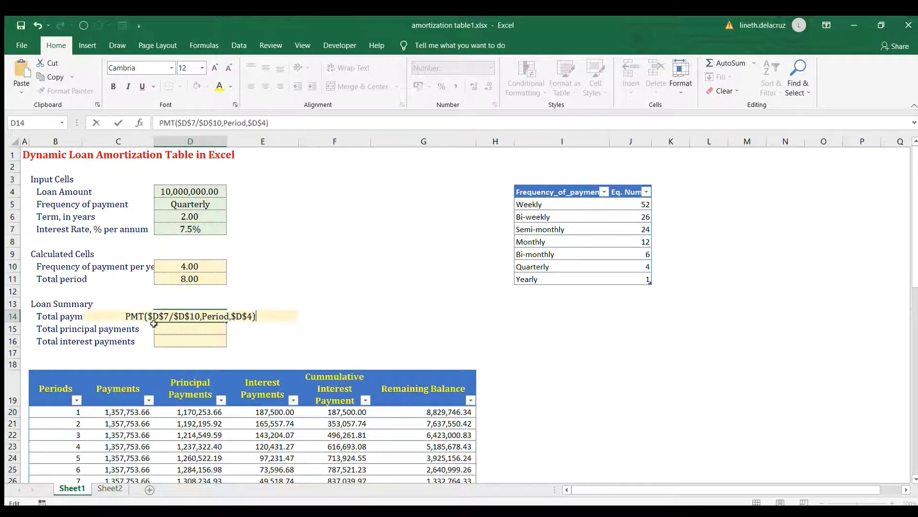
Negate D14's PMT expression, multiply it by the total period in D11, and check it against the sum of payments C20:C27
key(Home)
text(-)
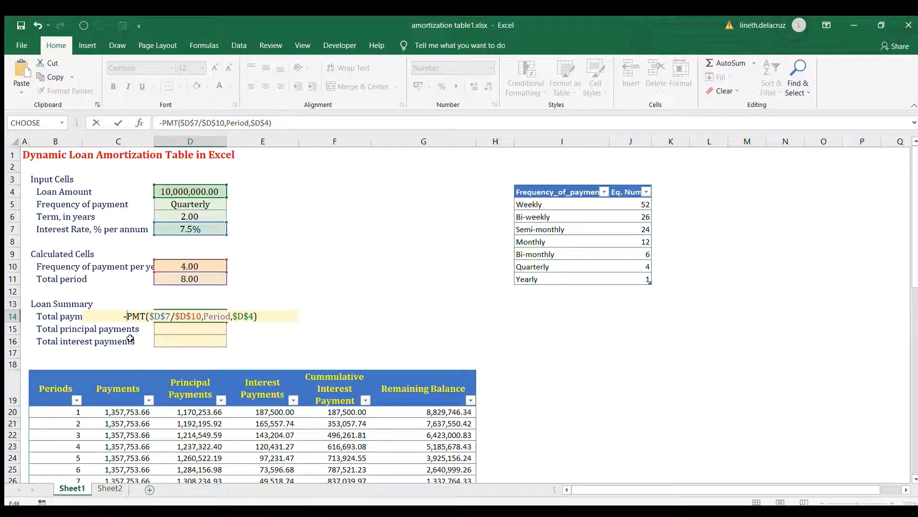
click(258, 316)
text(*)
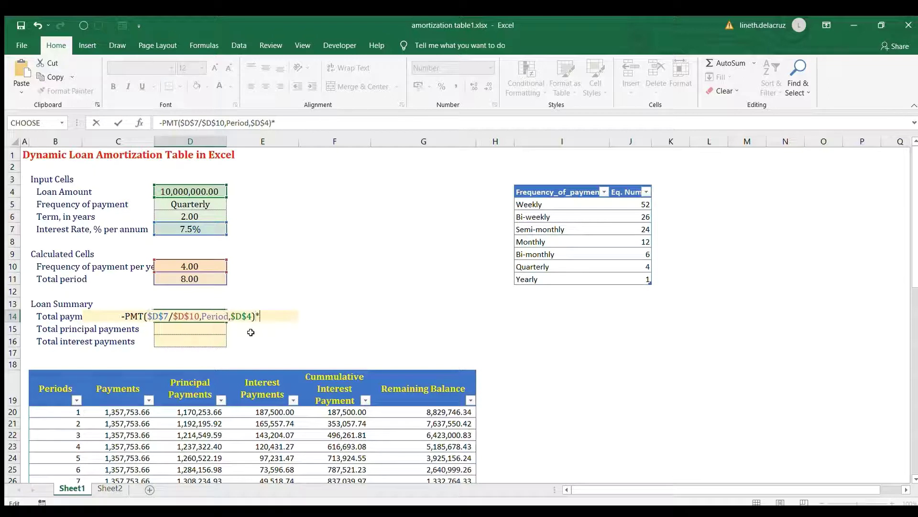
click(199, 279)
key(Return)
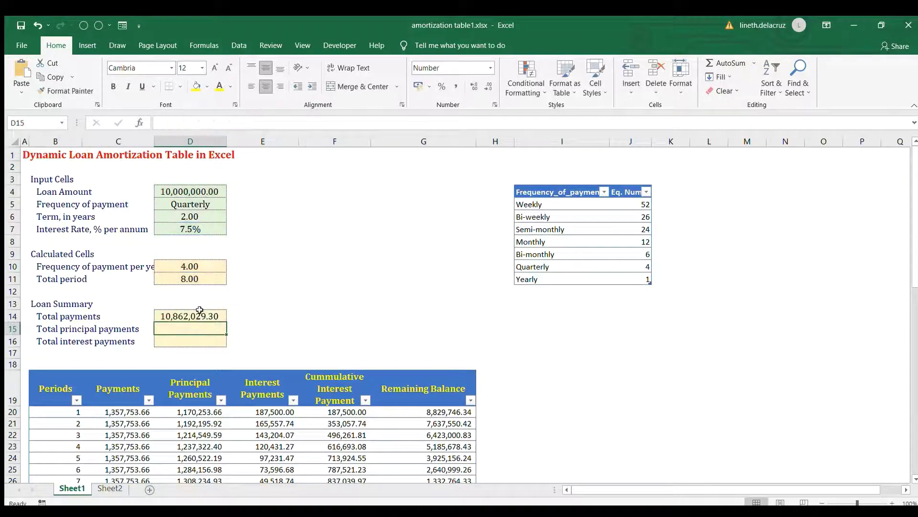
click(145, 416)
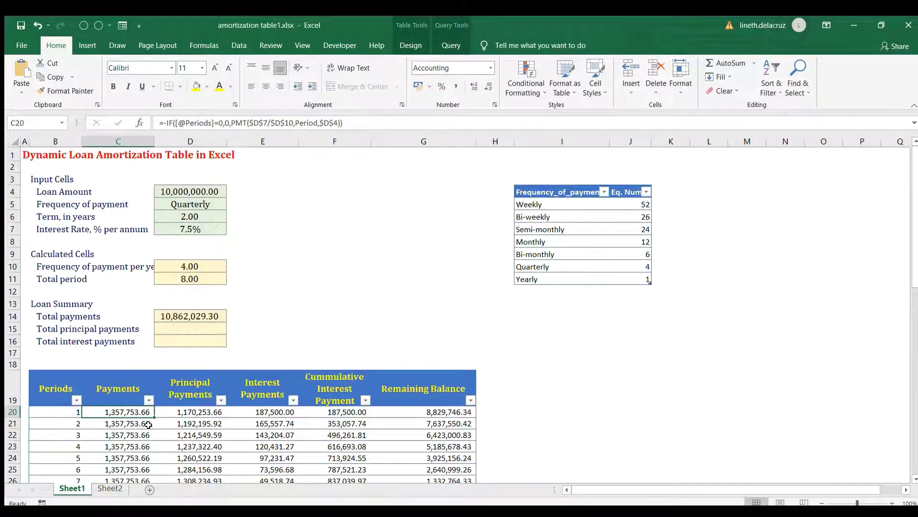
key(ctrl+shift+Down)
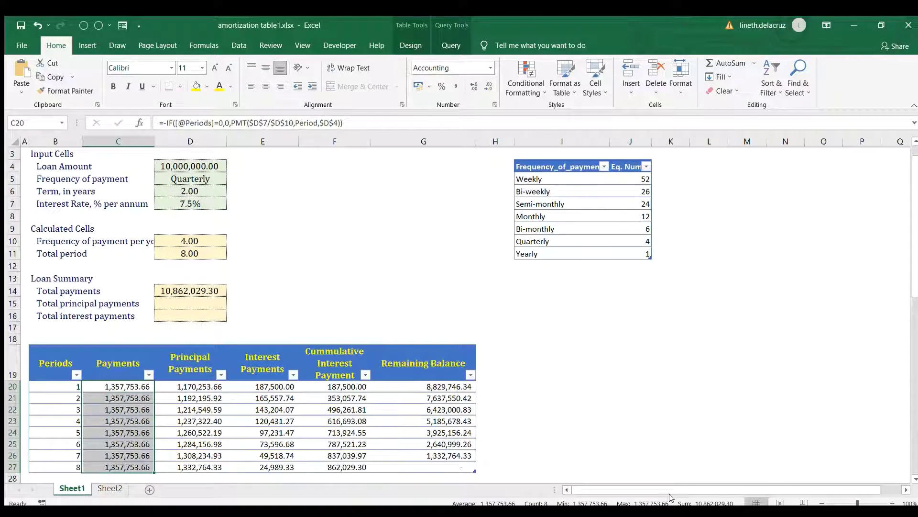
Set the total principal payments in D15 equal to the loan amount in D4
click(201, 308)
scroll(287, 392, up, 1)
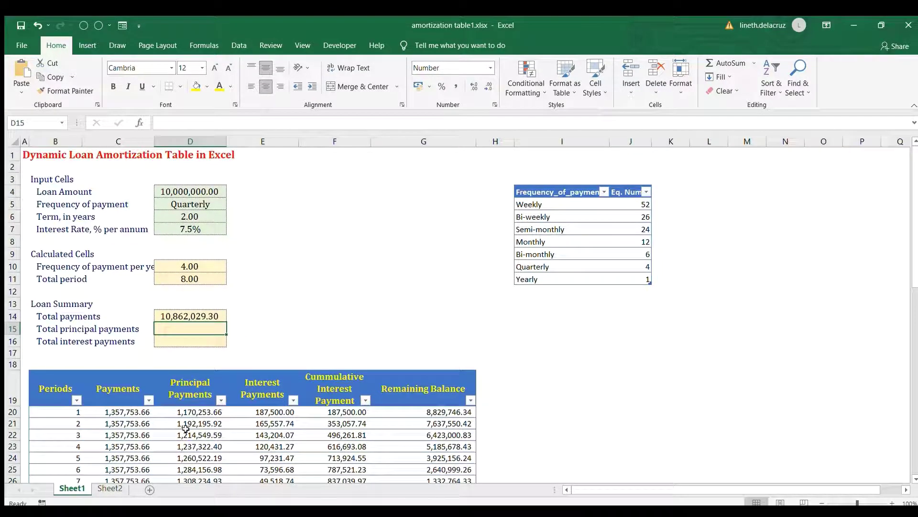
text(=)
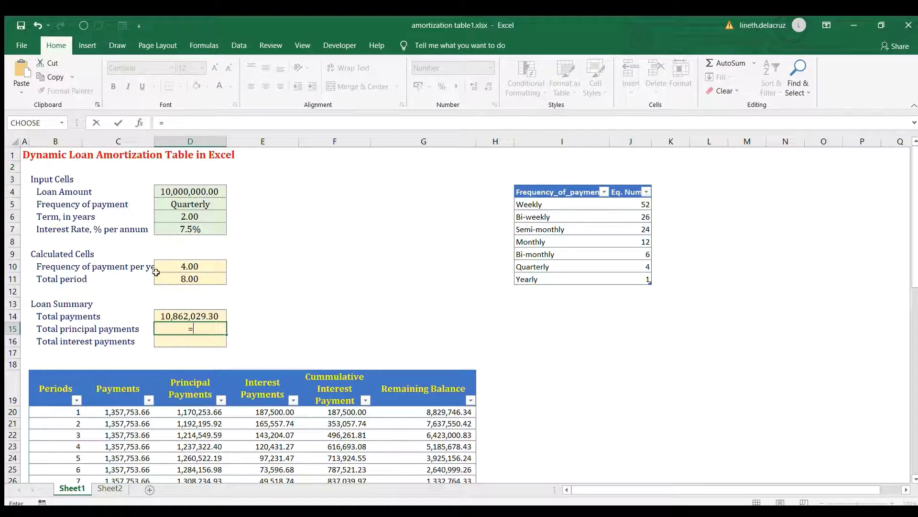
click(182, 188)
key(Return)
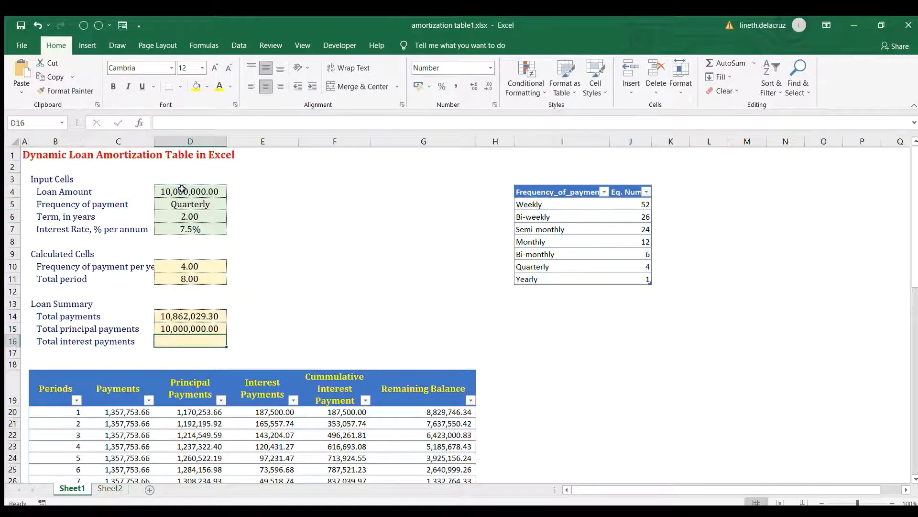
Calculate the total interest payments in D16 as total payments D14 minus total principal payments D15
text(=)
key(Up)
key(Up)
text(-)
key(Up)
key(Return)
Check the sum of the interest payments in E20:E27 against the total interest payments in D16
click(275, 409)
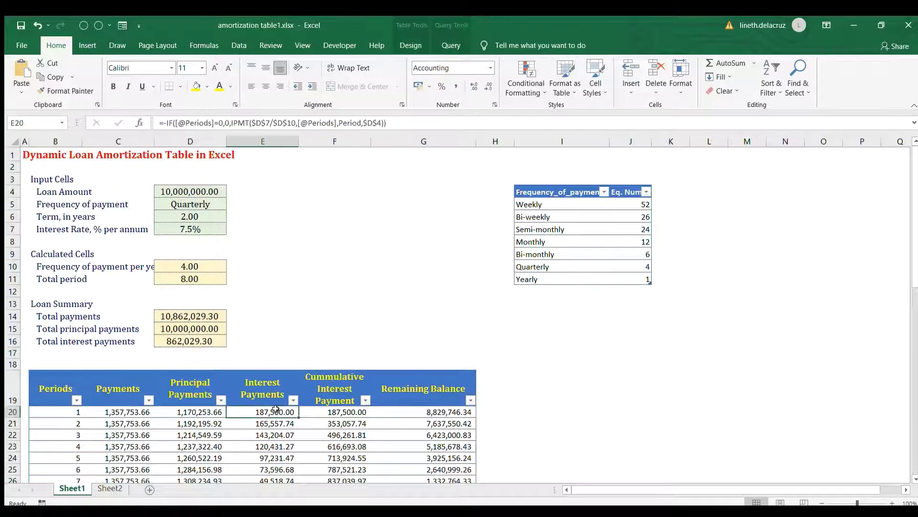
key(Left)
key(Left)
key(Left)
key(Right)
key(Right)
key(Right)
key(ctrl+shift+Down)
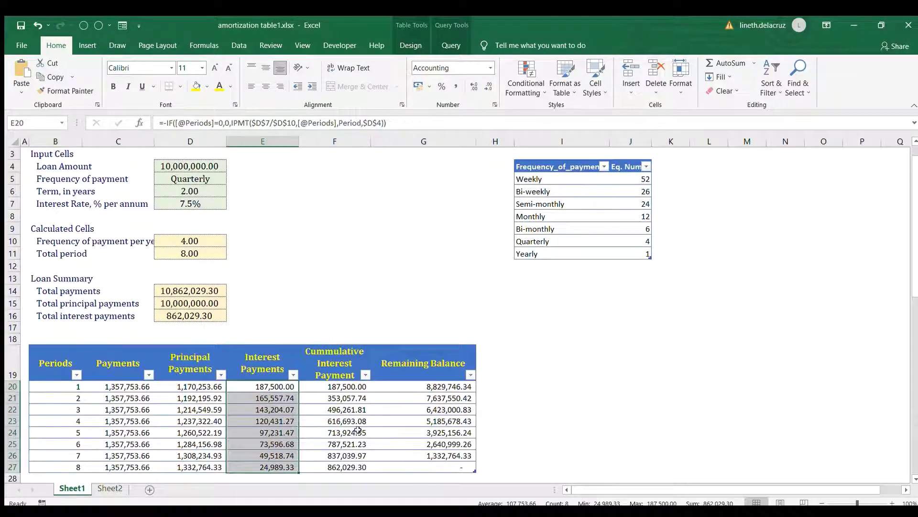
click(289, 357)
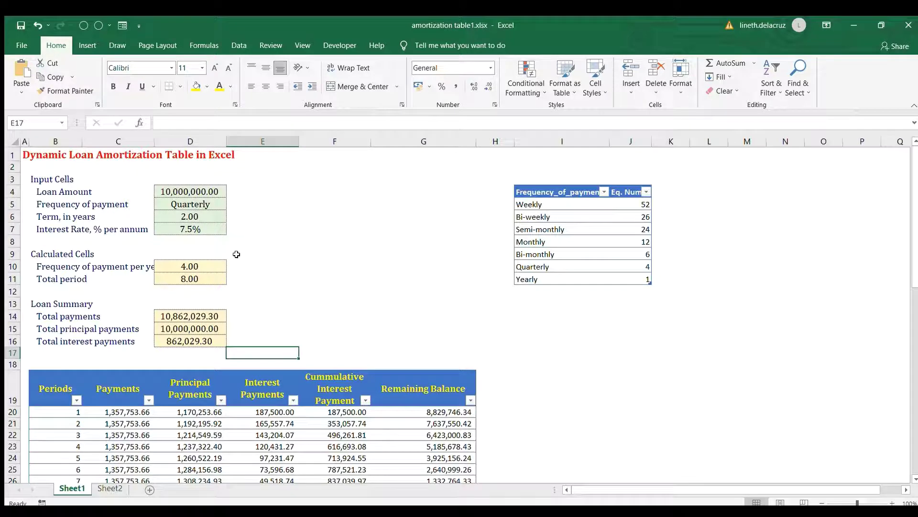
Set the frequency of payment in D5 to Monthly, refresh the amortization table and check its last period's balance
click(222, 206)
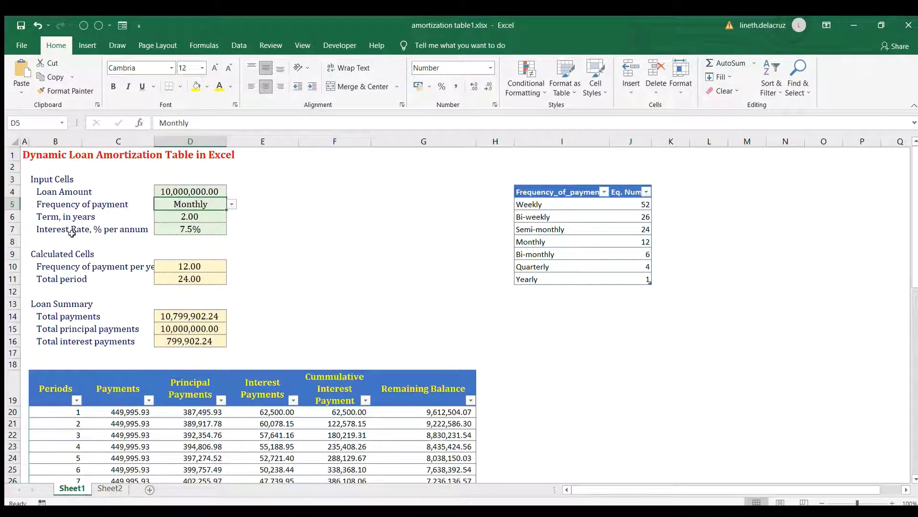
click(240, 45)
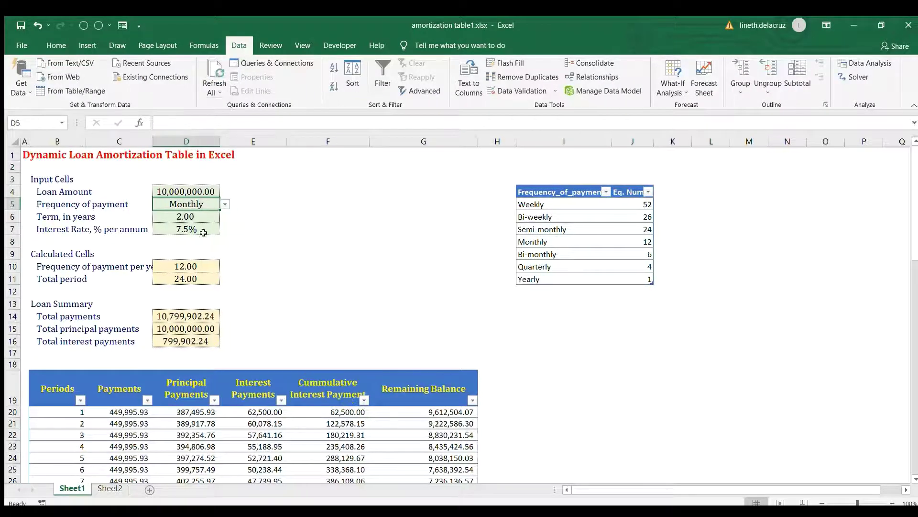
click(67, 412)
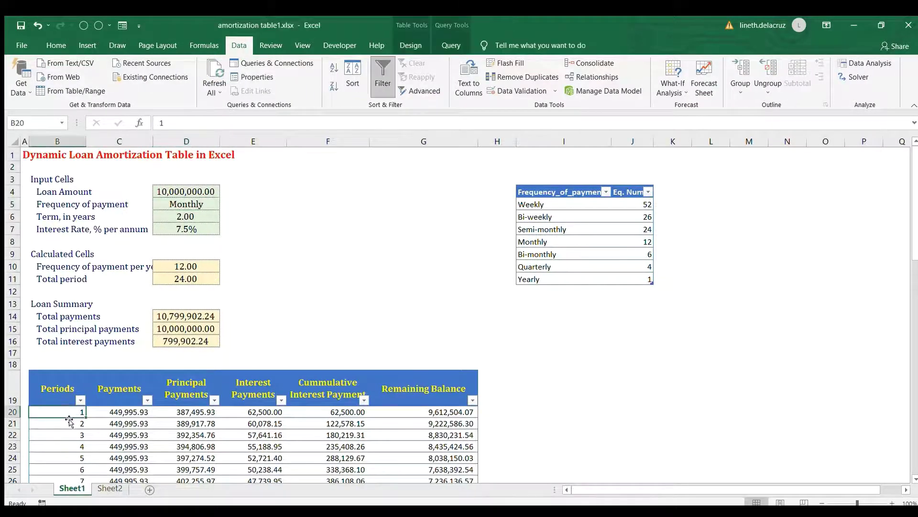
key(ctrl+Down)
scroll(68, 419, down, 1)
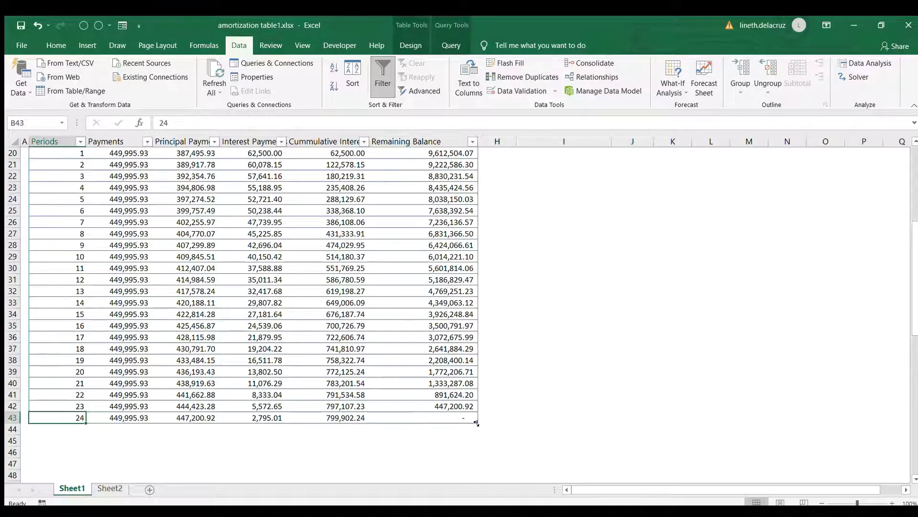
scroll(463, 401, up, 7)
Set the loan amount to 10000, the term to 5 years and the annual interest rate to 5%
click(181, 188)
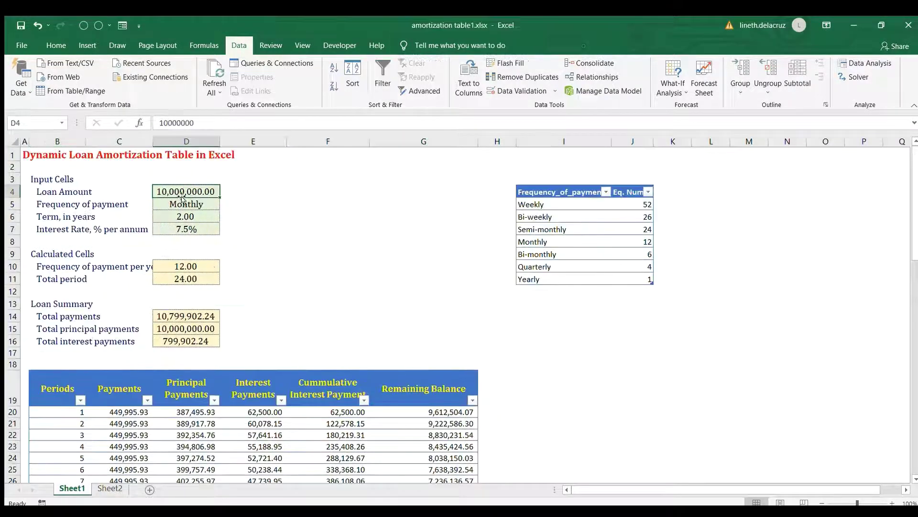
text(10000)
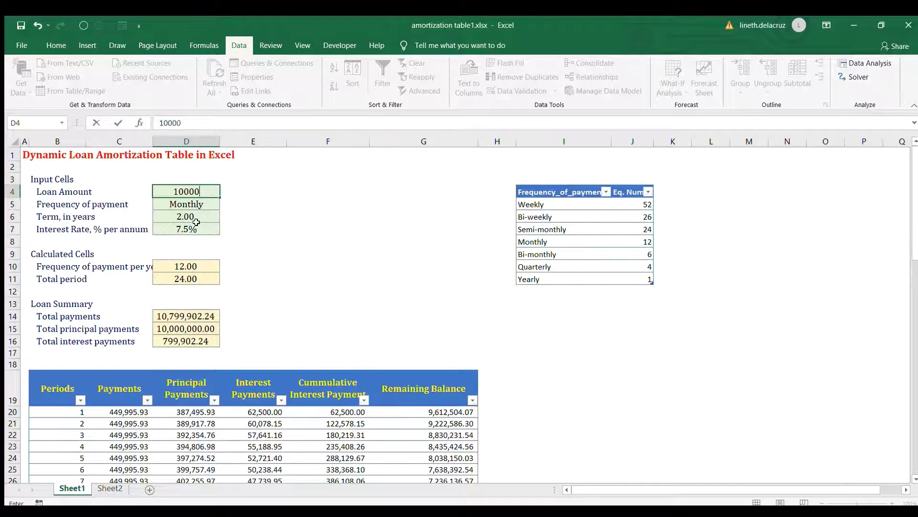
key(Return)
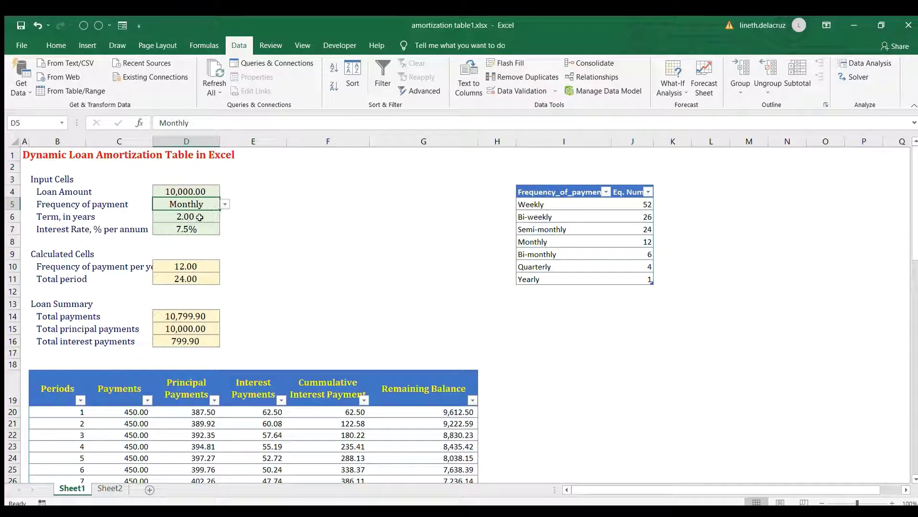
key(Down)
text(5)
key(Return)
text(5)
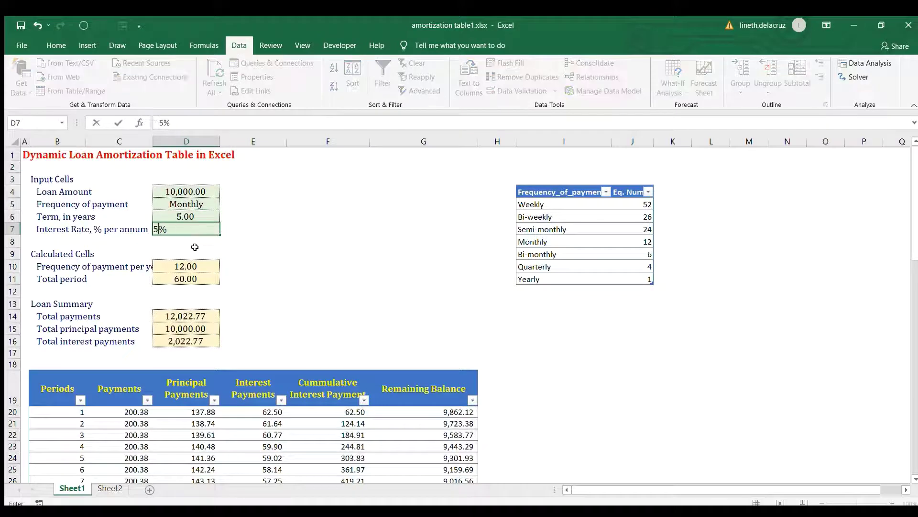
key(Return)
Refresh the amortization table for the new loan inputs and check the remaining balance in its last row
scroll(200, 265, down, 4)
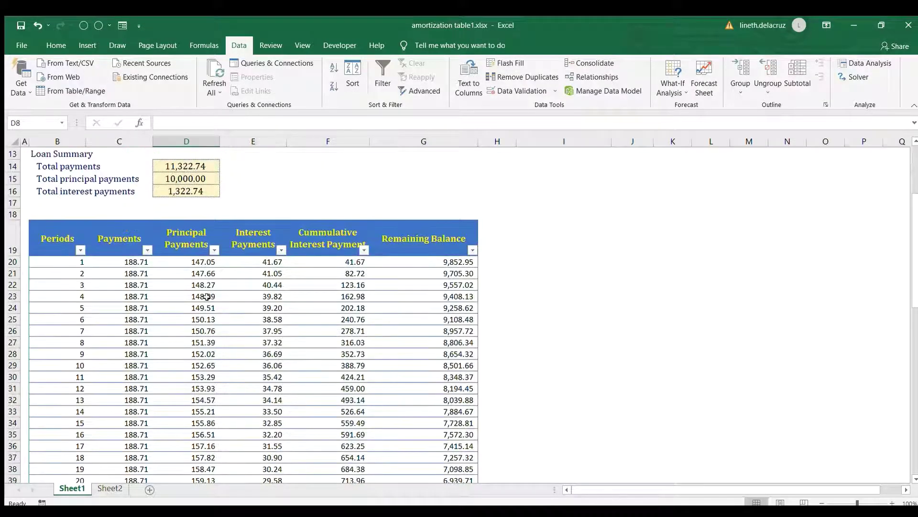
scroll(67, 382, down, 2)
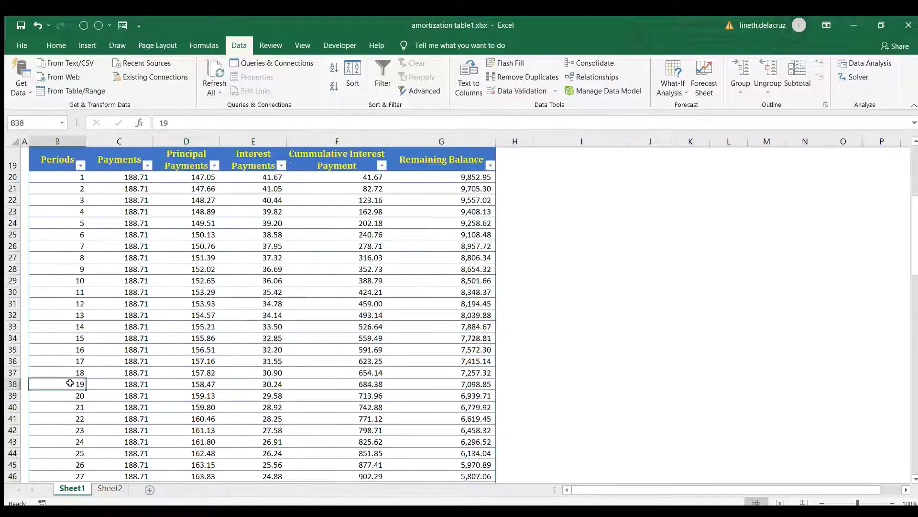
click(70, 382)
key(ctrl+Down)
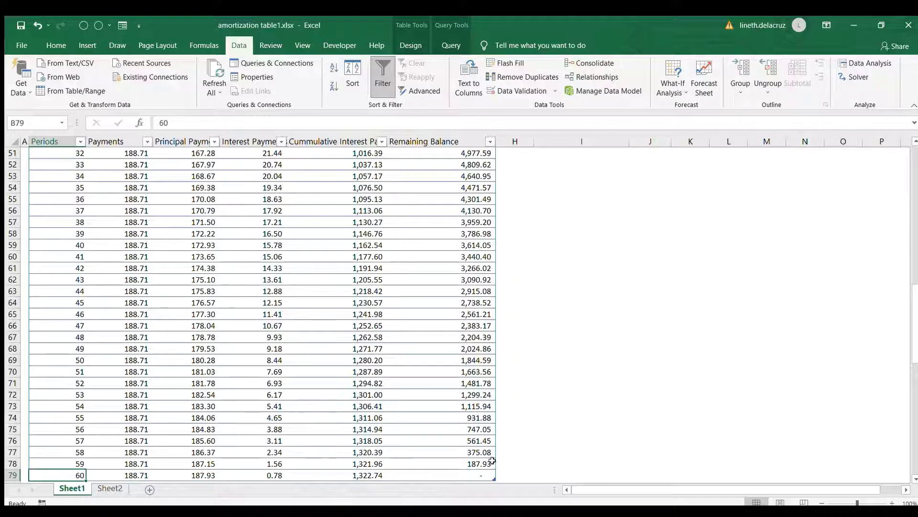
scroll(489, 453, up, 17)
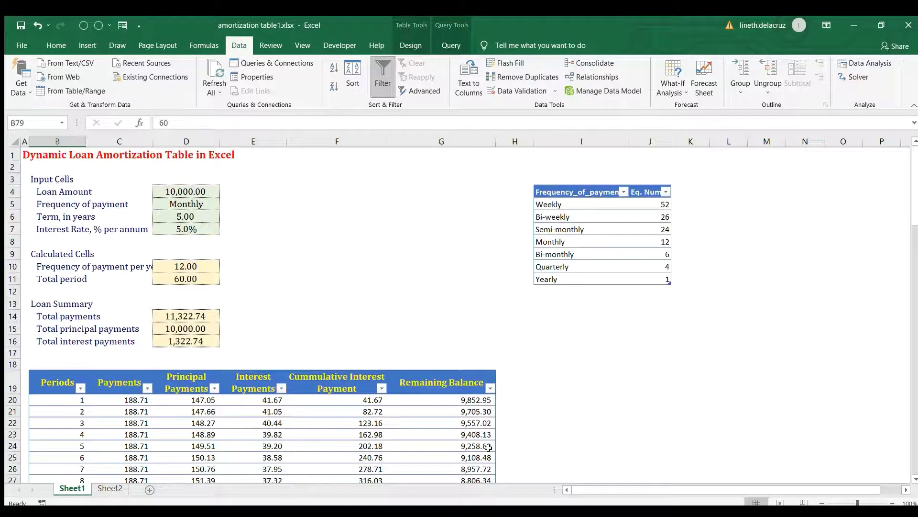
Hide columns I and J, which hold the payment frequency lookup table
drag(586, 141, 646, 142)
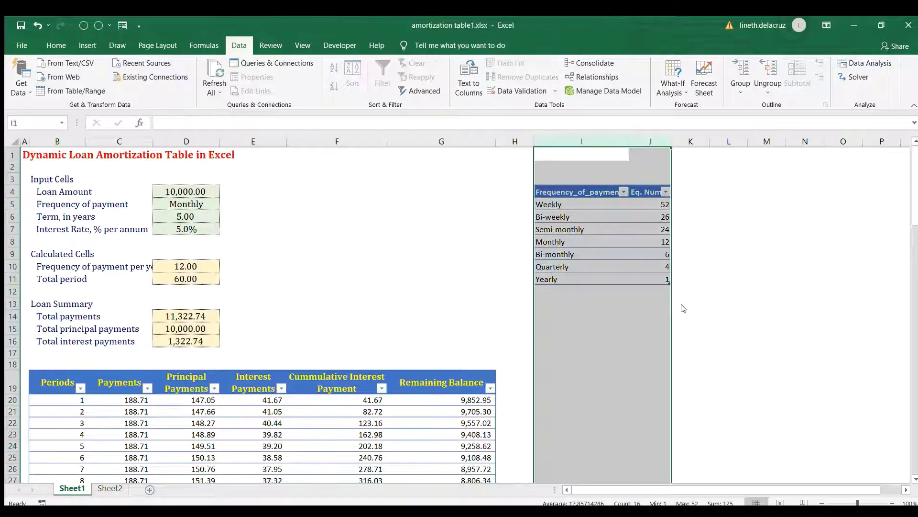
key(ctrl+0)
click(380, 290)
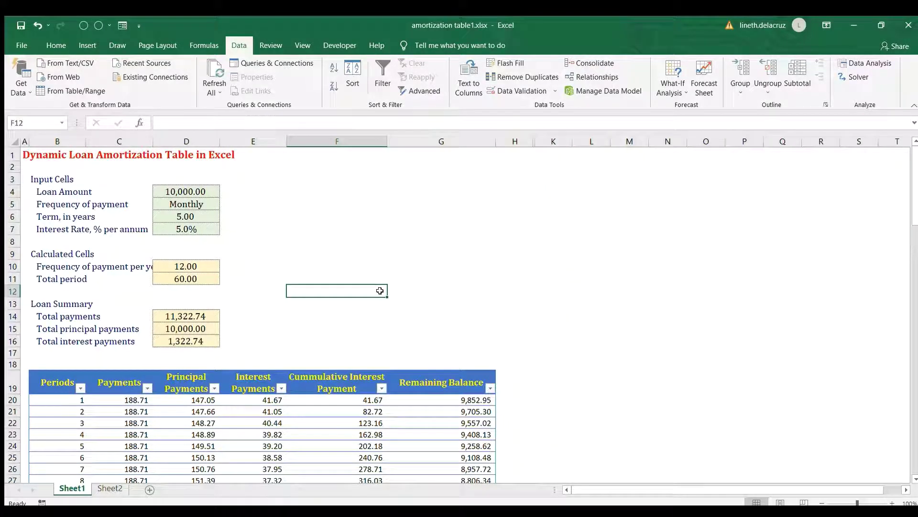